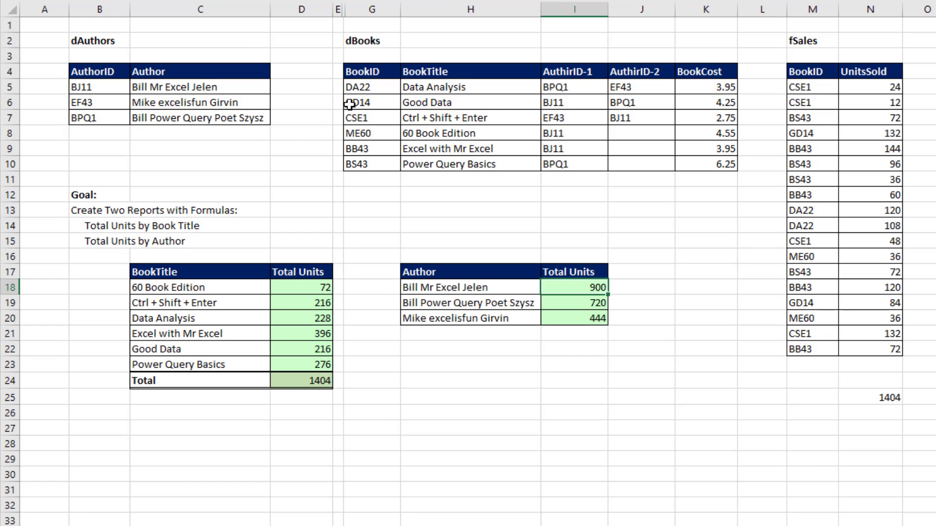
Highlight the Good Data row in dBooks and its two authors' names to show a multi-author book
left_click_drag(350, 103, 706, 107)
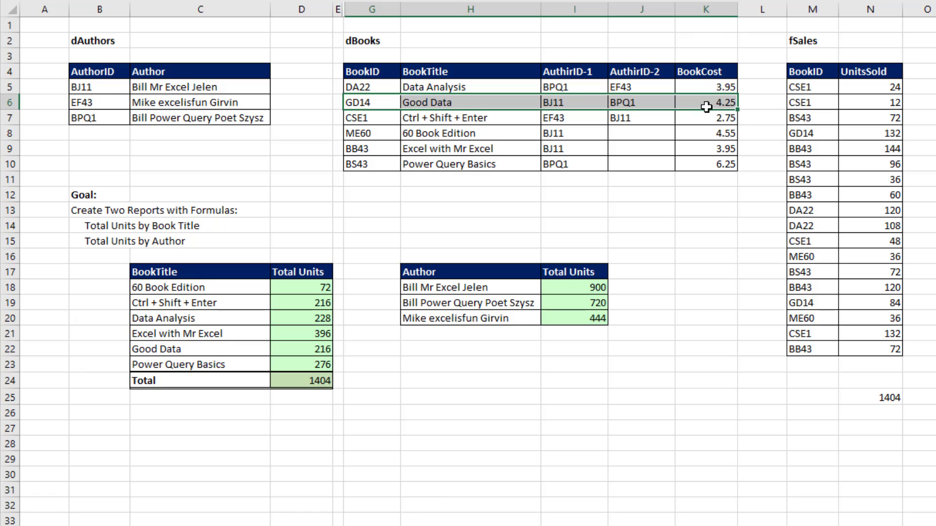
left_click(226, 89, "ctrl")
left_click(216, 120, "ctrl")
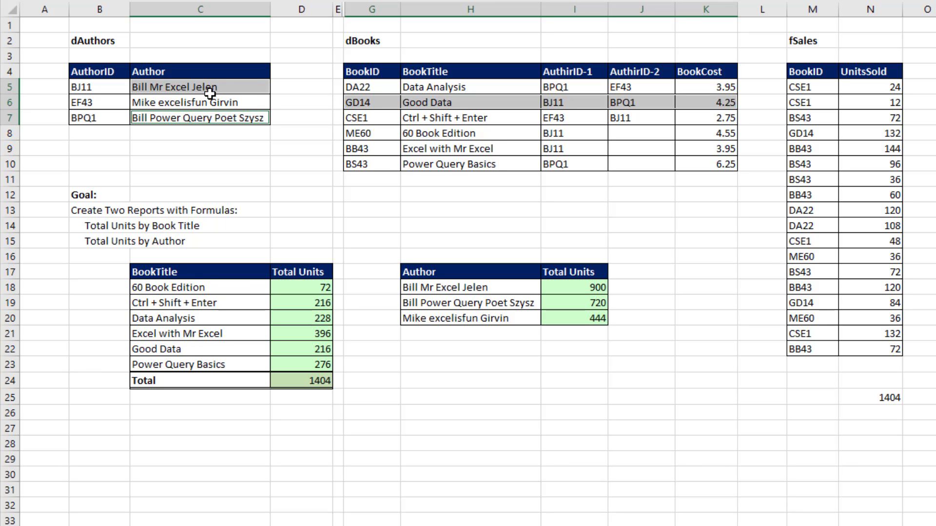
left_click(188, 88)
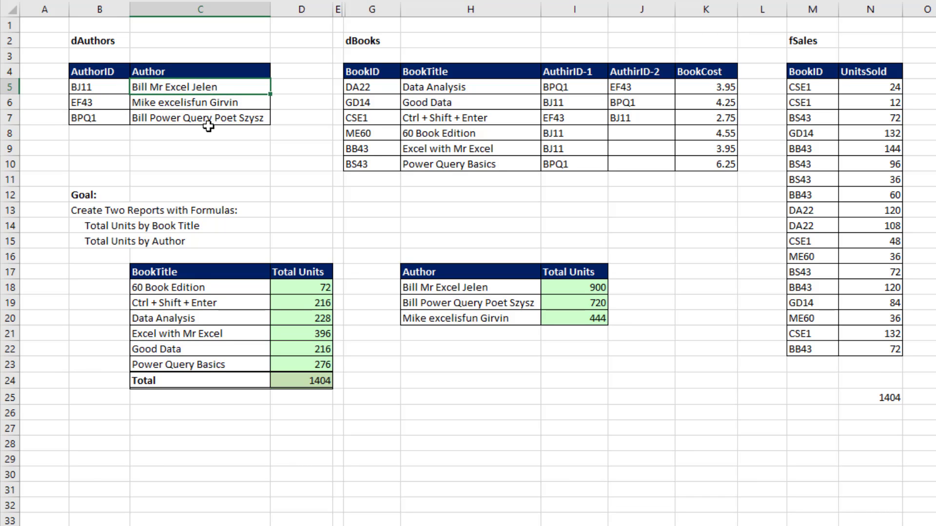
Highlight every BJ11 author ID across both dBooks author-ID columns, then clear the highlighting
left_click_drag(556, 130, 560, 147)
left_click(631, 117, "ctrl")
left_click(582, 103, "ctrl")
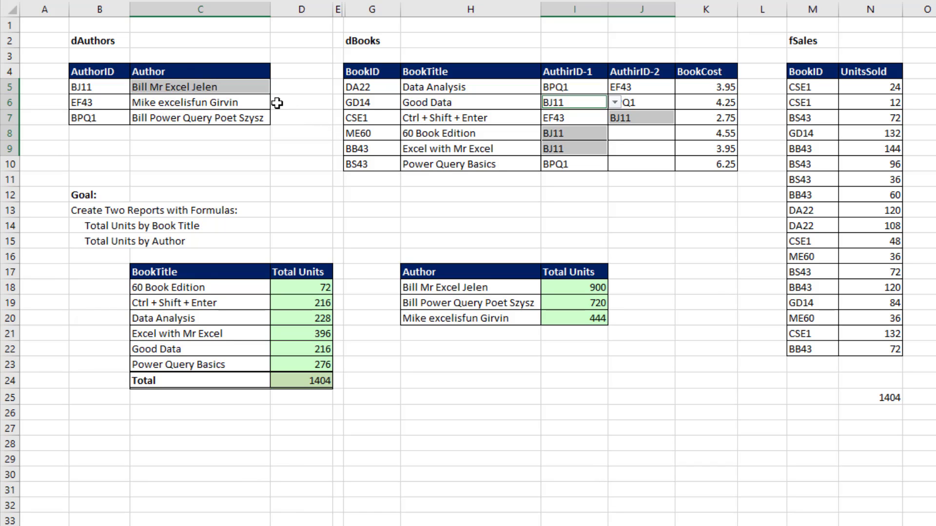
left_click(265, 90)
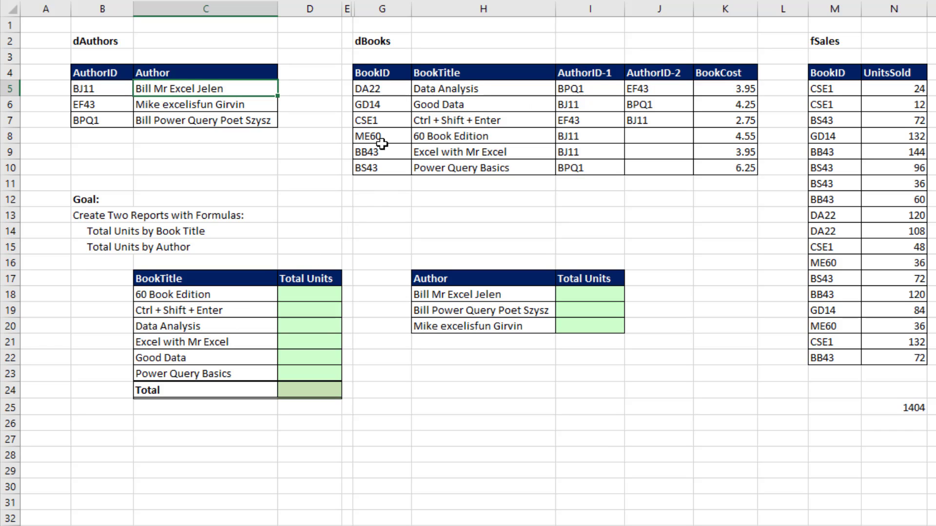
In D18 start an INDEX formula on the absolute BookID range $G$5:$G$10 and add MATCH
left_click(314, 293)
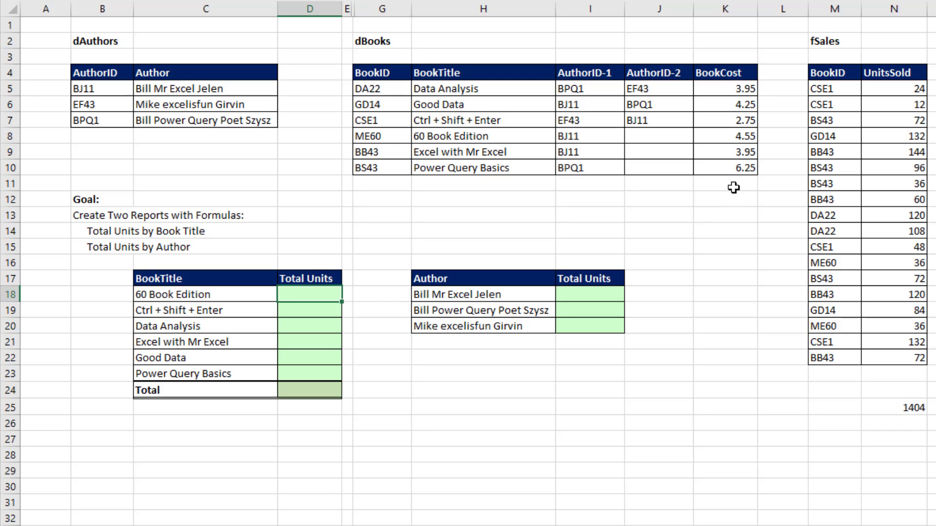
type("=INDEX(")
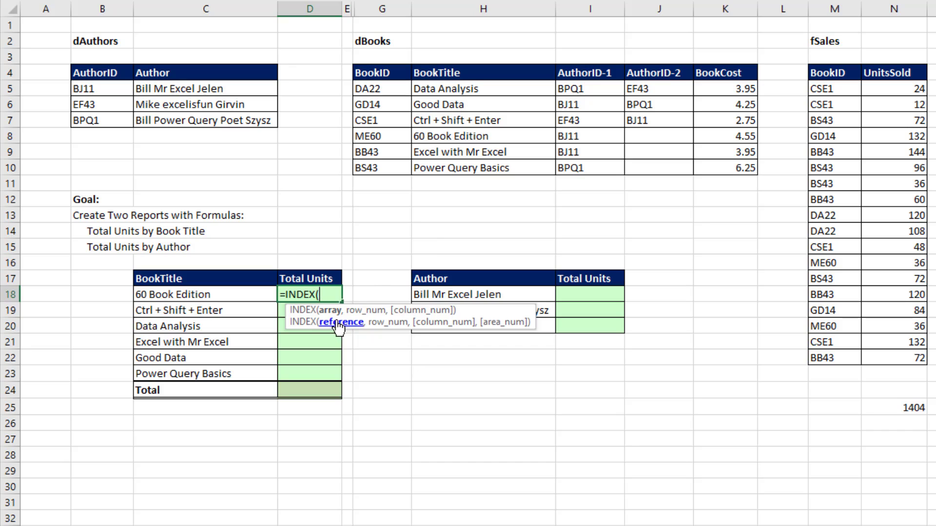
left_click_drag(371, 87, 372, 167)
key("F4")
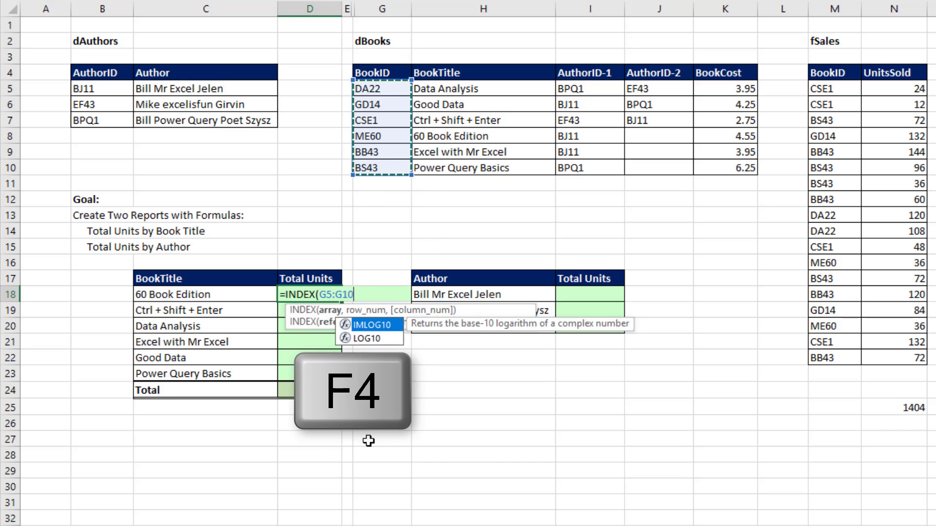
type(",")
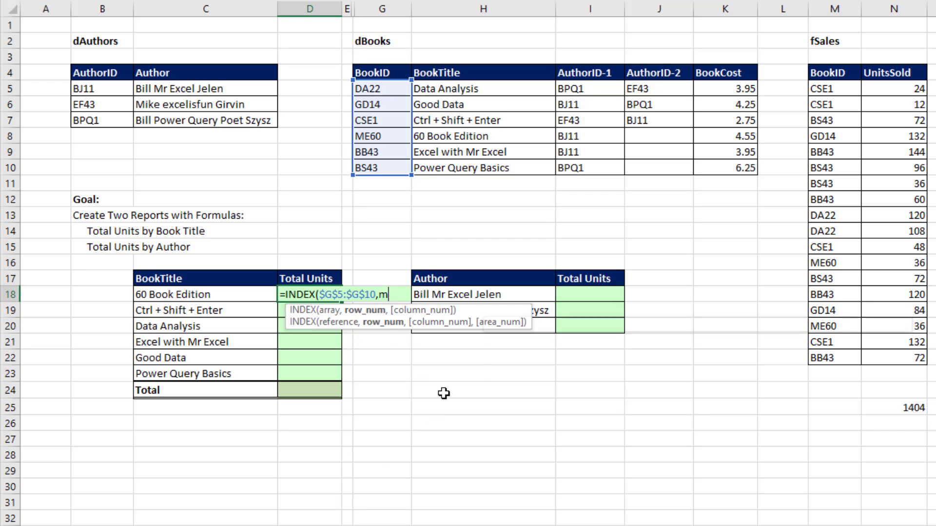
type("mat")
key("Tab")
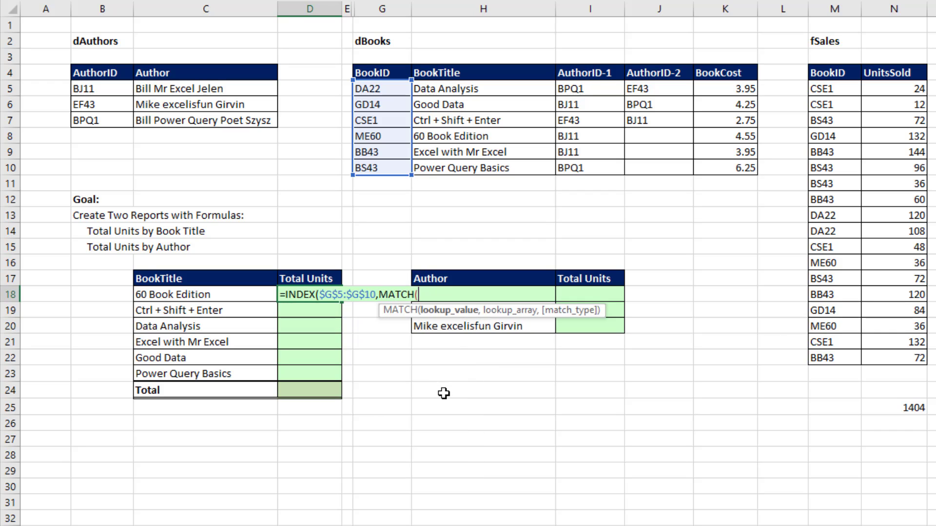
Make MATCH look up the title in C18 within $H$5:$H$10 with exact match 0
left_click(188, 296)
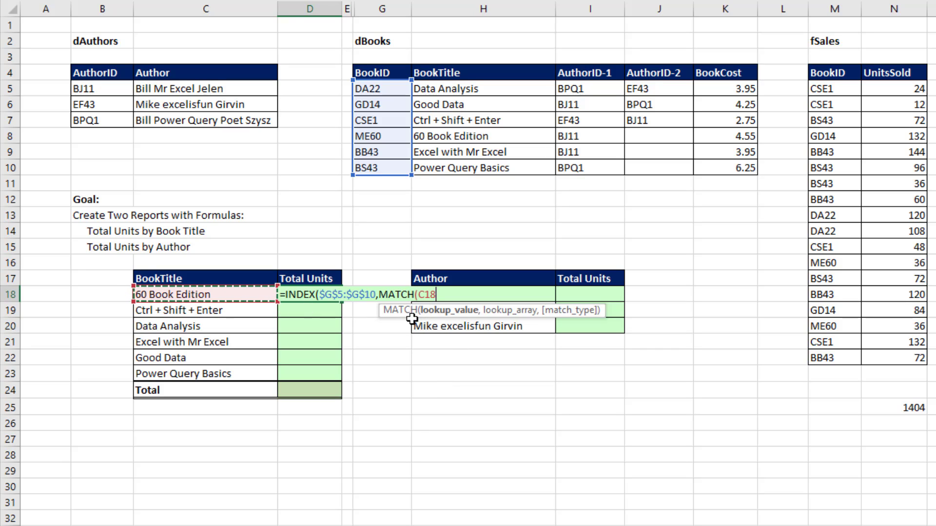
type(",")
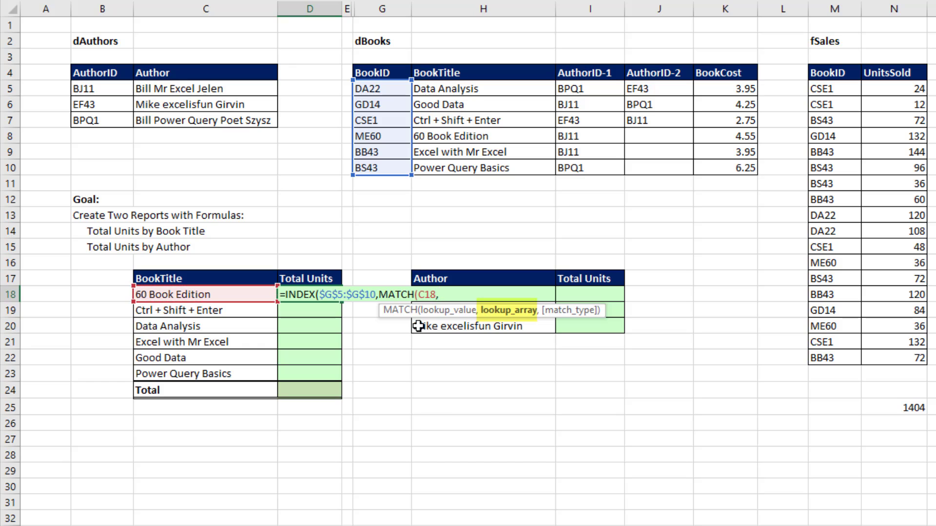
left_click(472, 88)
left_click_drag(471, 104, 476, 174)
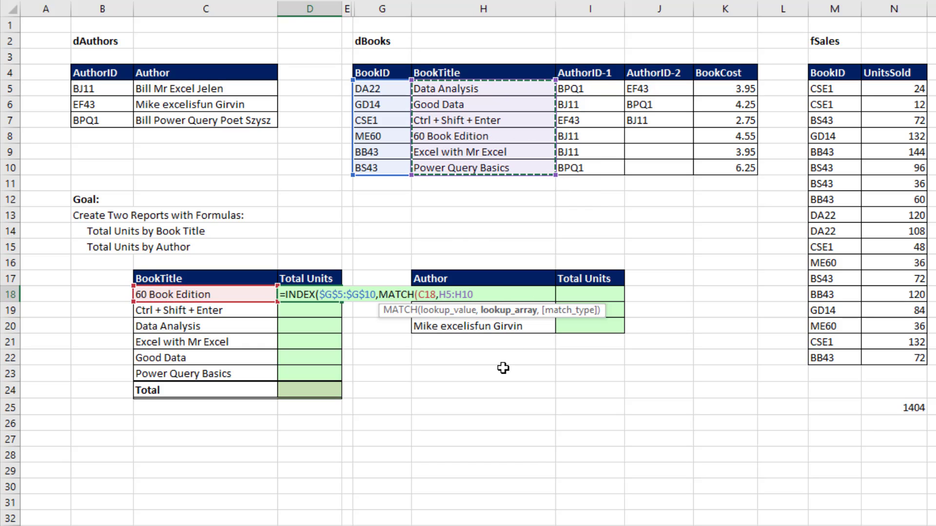
key("F4")
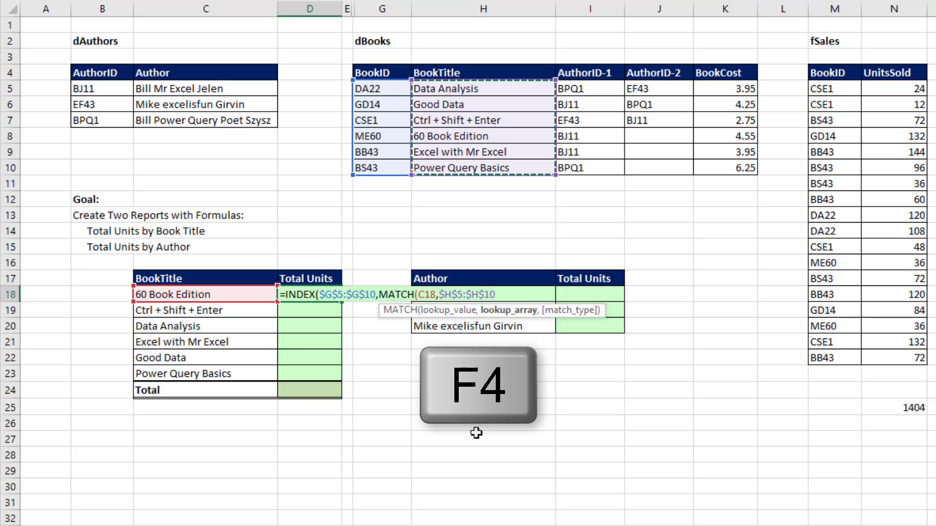
type(",")
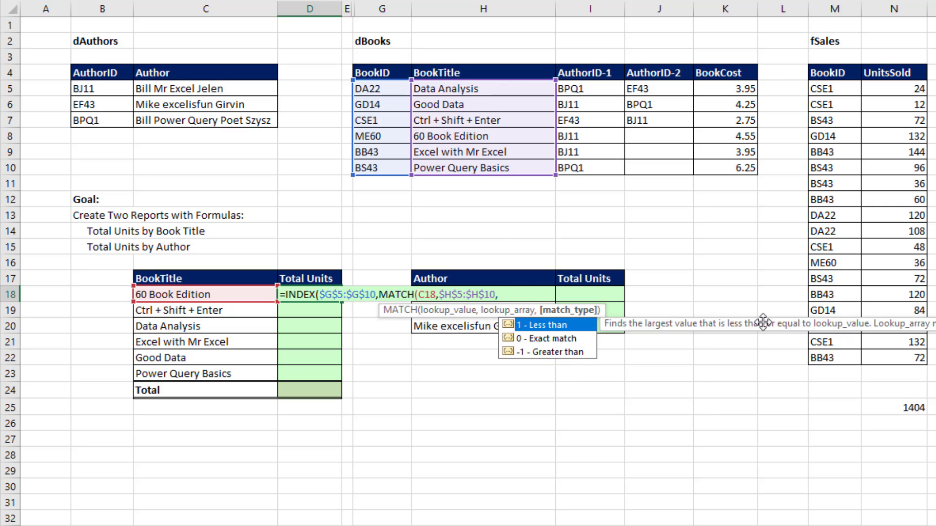
type("0")
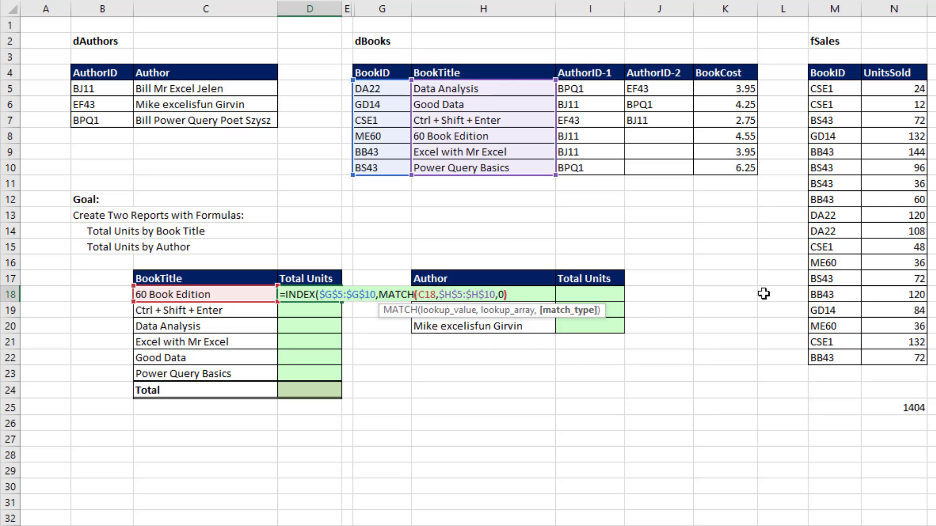
type(")")
Review the MATCH and array arguments, close INDEX and commit it, returning ME60
left_click(358, 314)
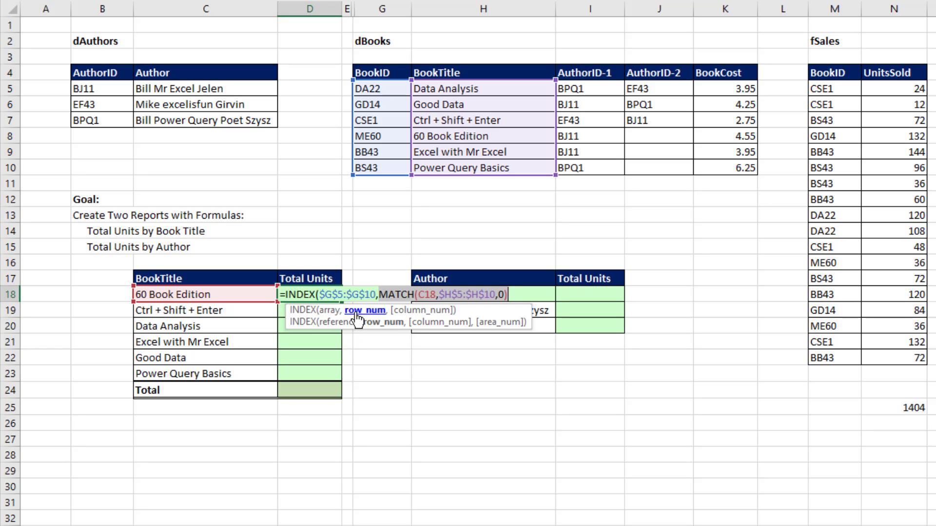
left_click(330, 312)
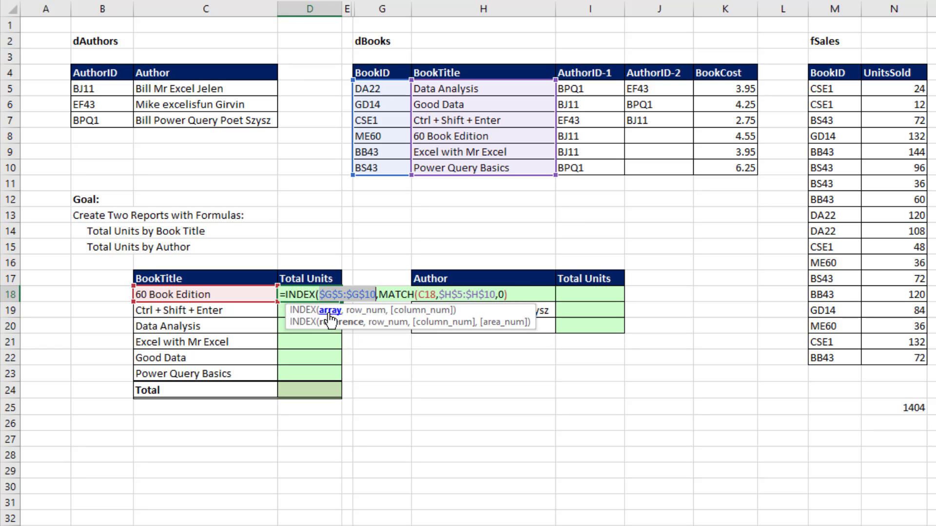
left_click(528, 294)
type(")")
key("ctrl+Return")
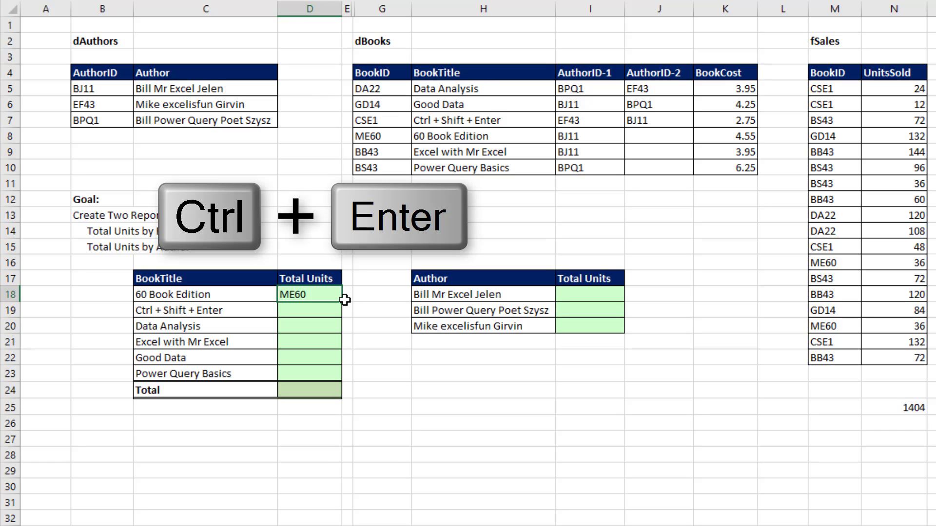
Copy the D18 lookup down to D23, check D23's references, and reopen D18's formula
left_click_drag(342, 304, 333, 383)
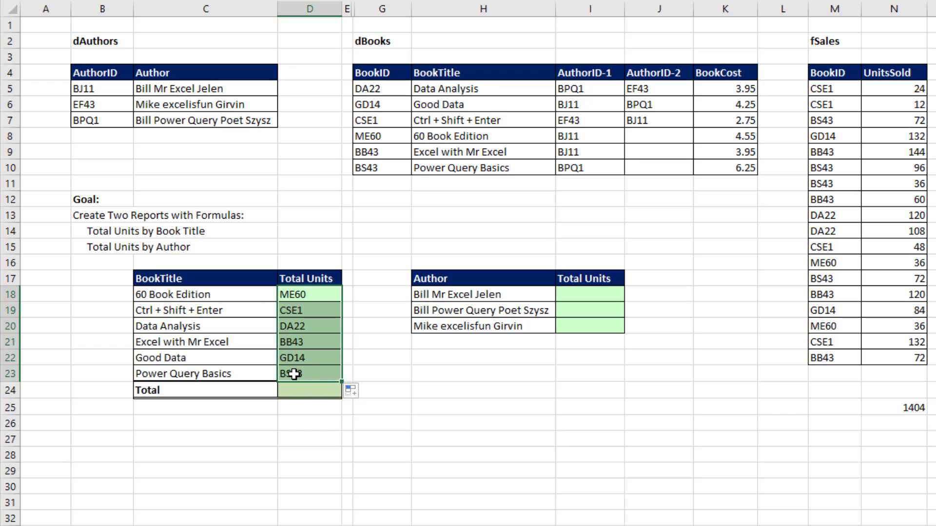
left_click(317, 377)
key("F2")
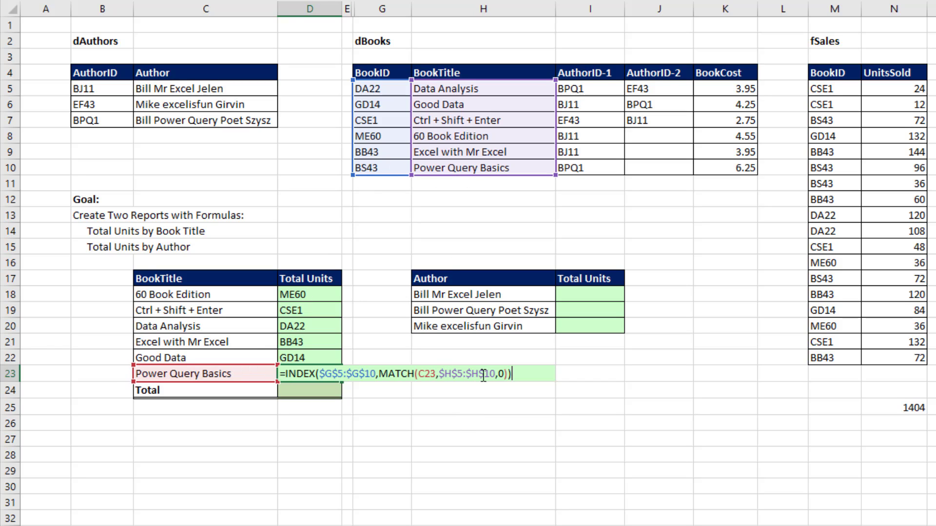
key("Return")
left_click(316, 294)
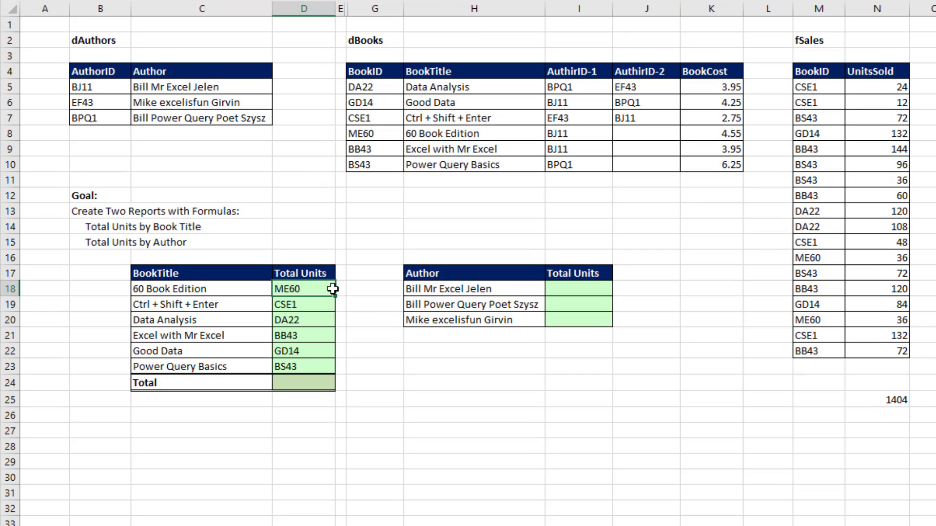
key("F2")
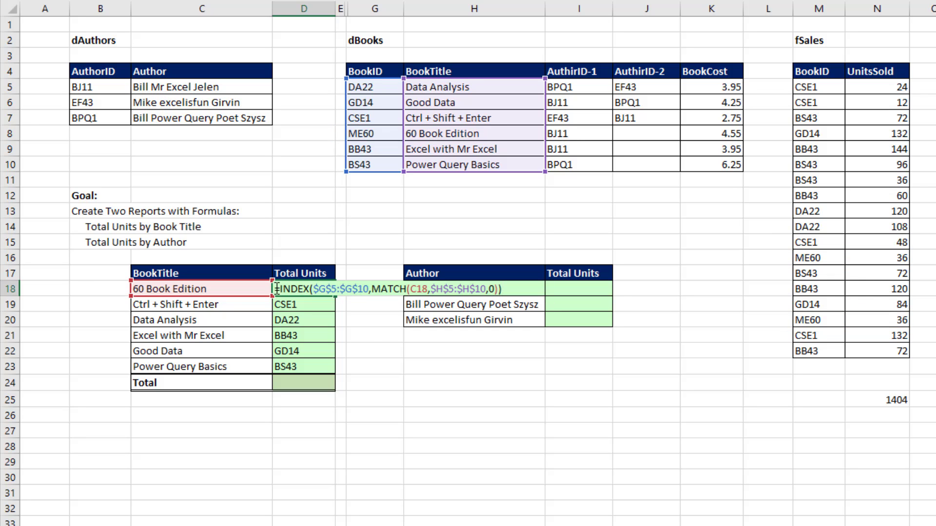
Wrap the D18 lookup in SUMIFS over $N$5:$N$22 with criteria range $M$5:$M$22, giving 72
type("SUMIFS(")
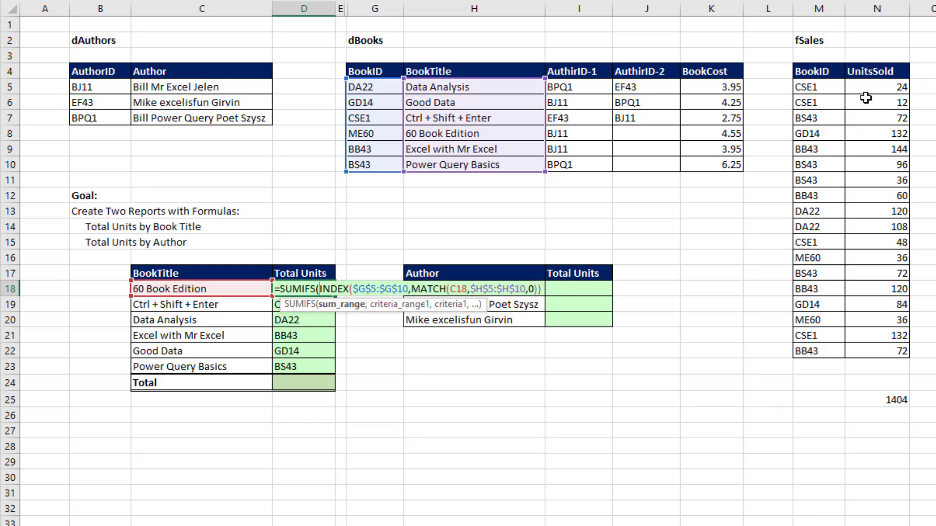
left_click_drag(877, 88, 886, 352)
key("F4")
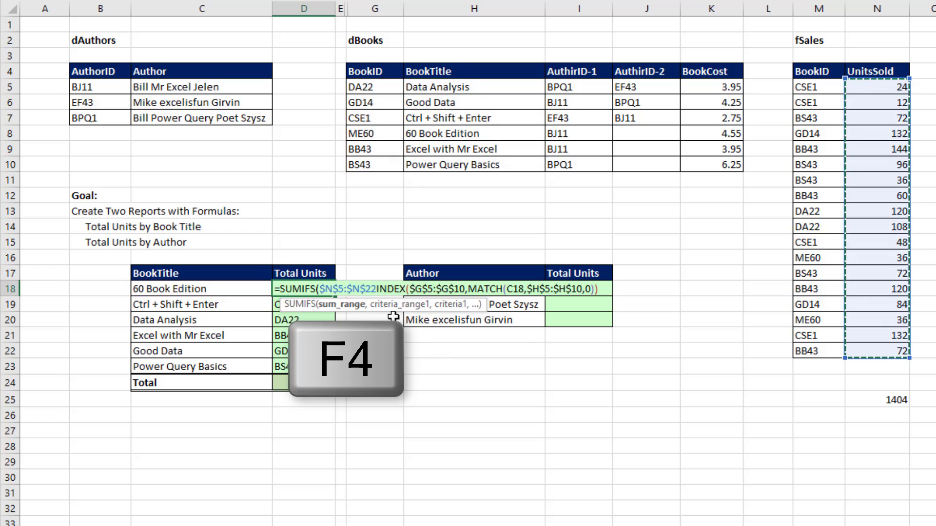
type(",")
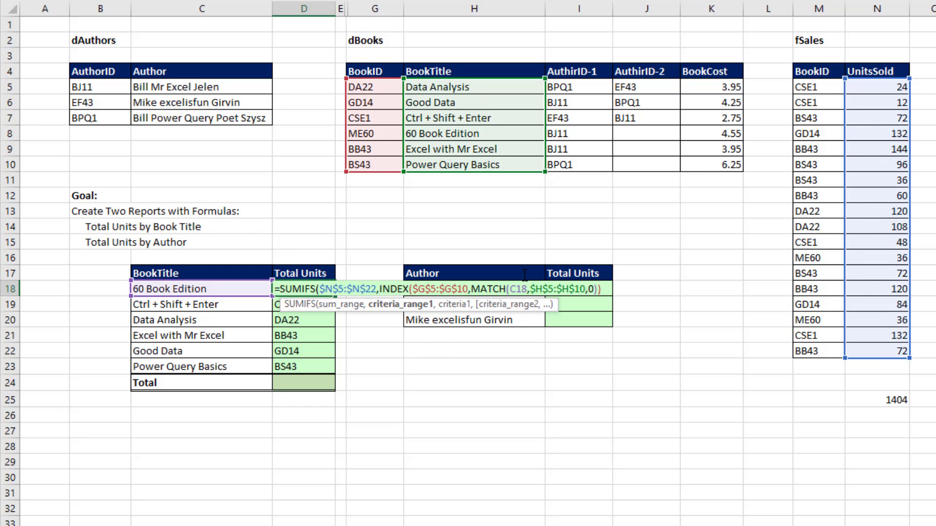
left_click_drag(802, 87, 808, 349)
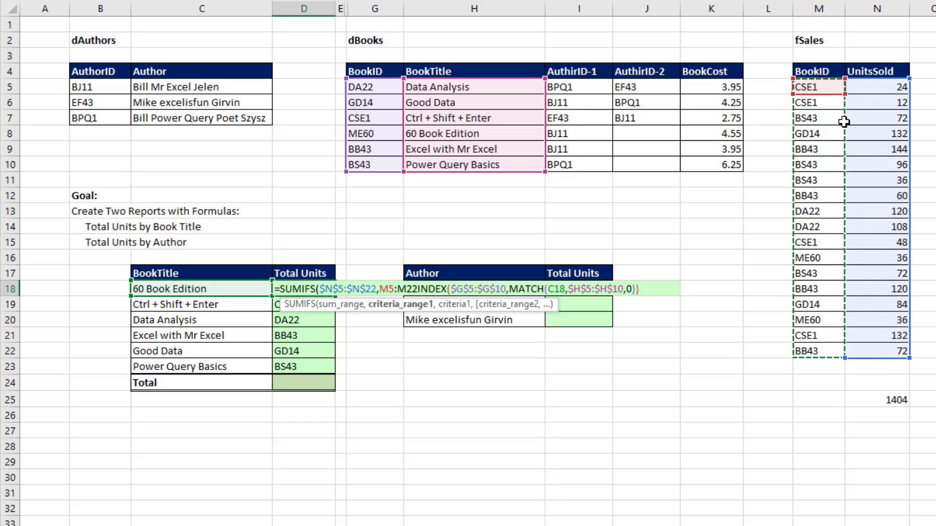
key("F4")
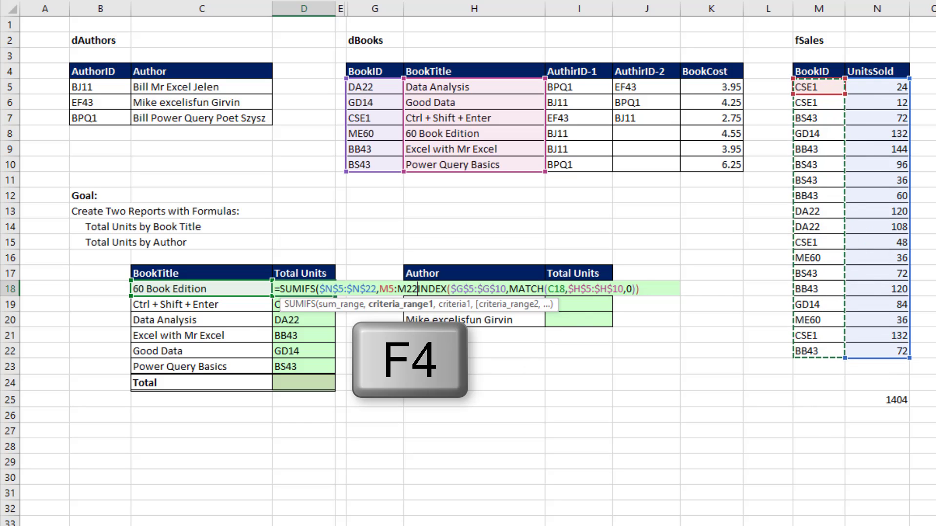
key("F4")
type(",")
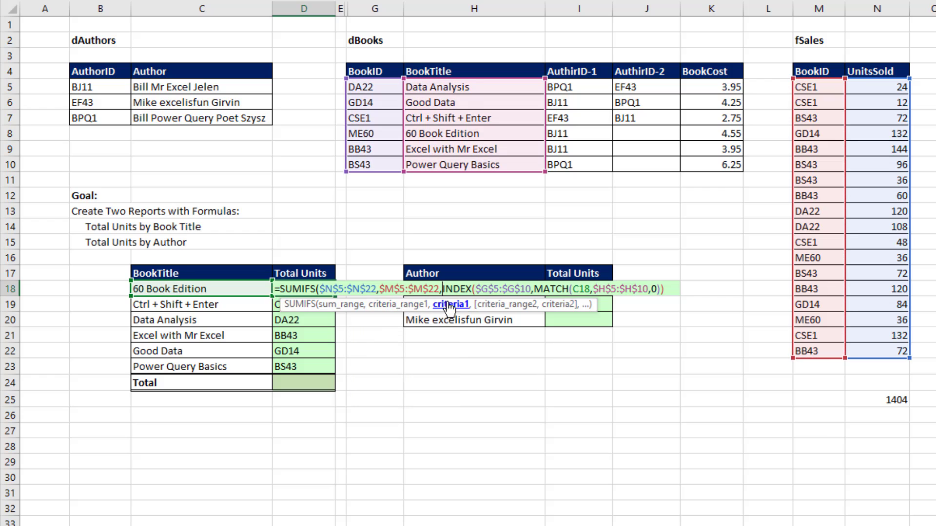
left_click(450, 304)
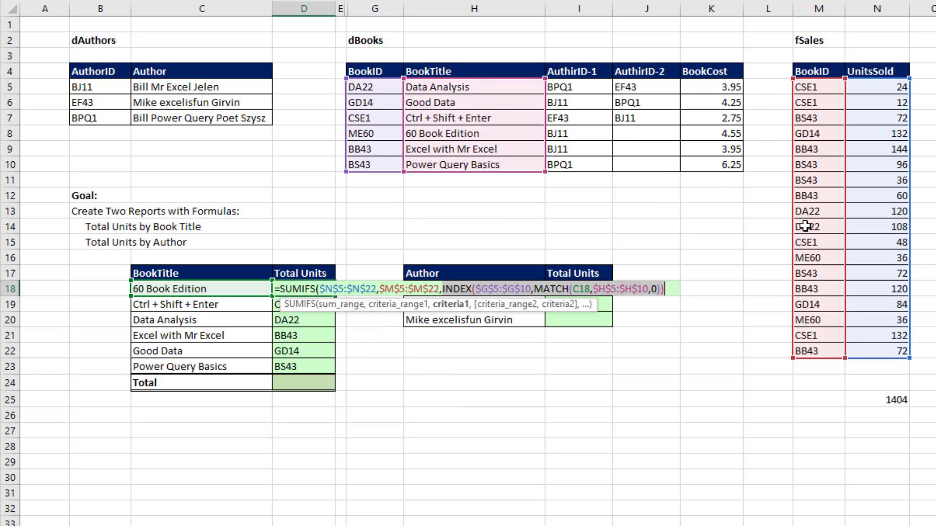
left_click(667, 289)
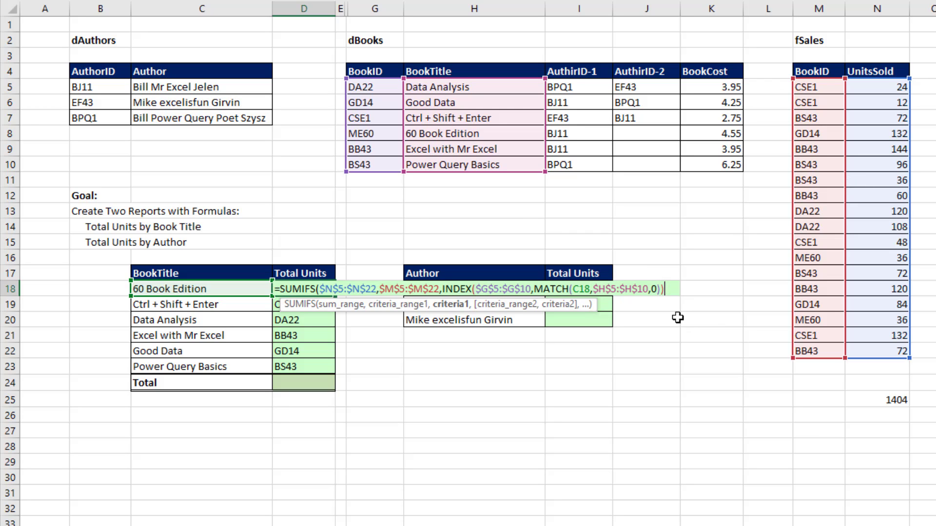
type(")")
key("ctrl+Return")
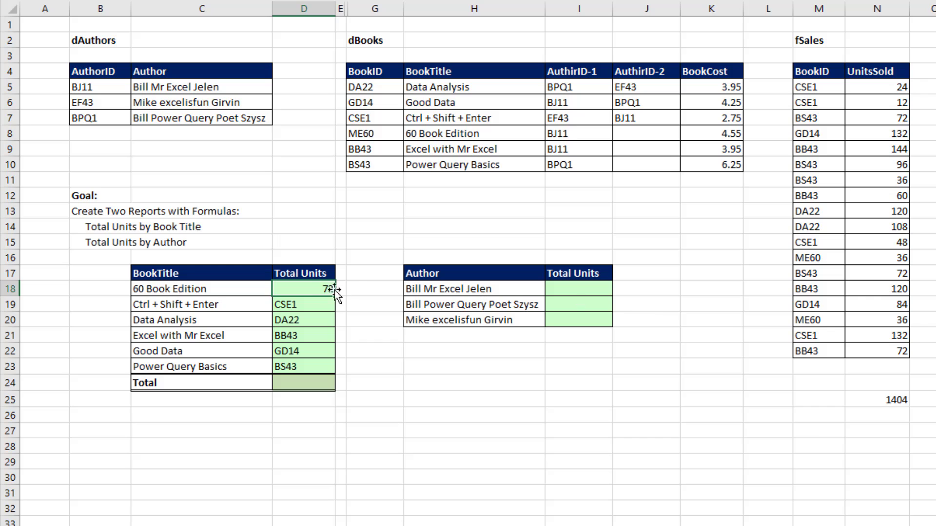
Verify 72 against ME60's fSales rows, fill the SUMIFS down all titles, and start a D24 sum
left_click(883, 265)
left_click(515, 223, "ctrl")
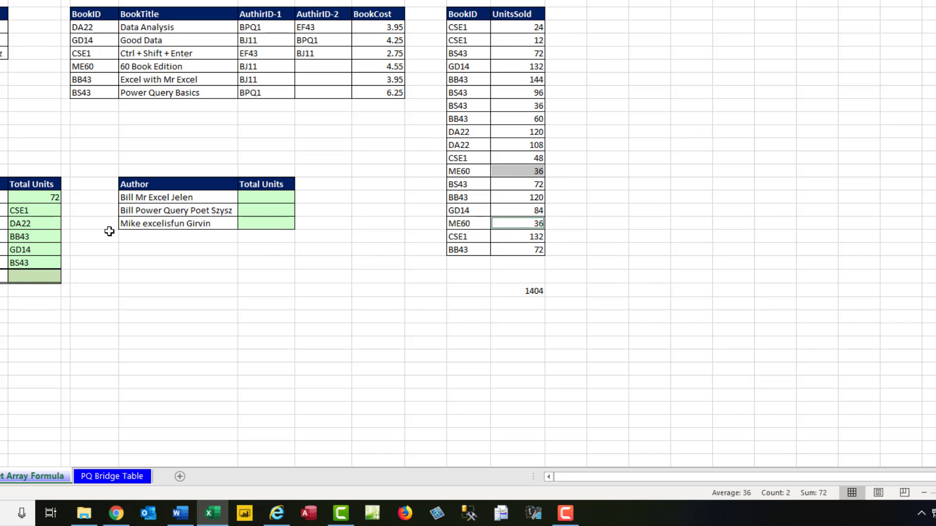
left_click(52, 197)
double_click(61, 204)
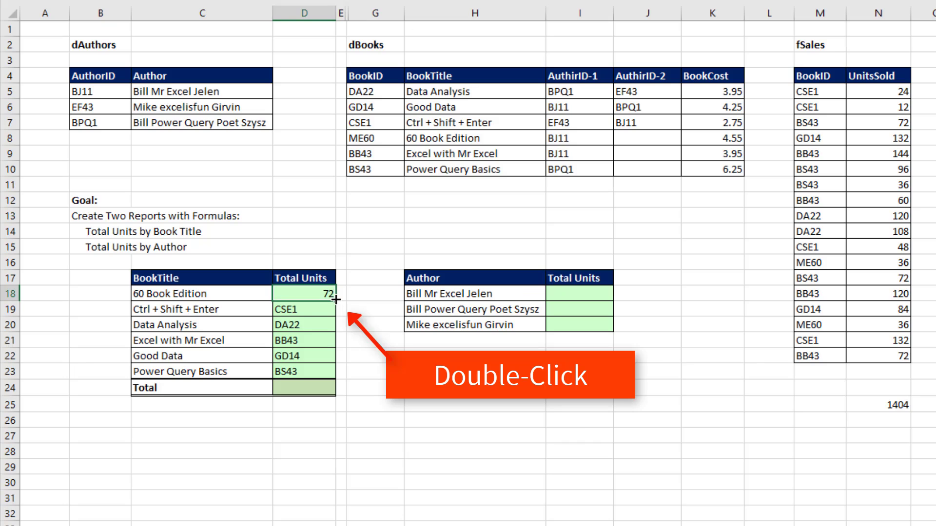
left_click(291, 373)
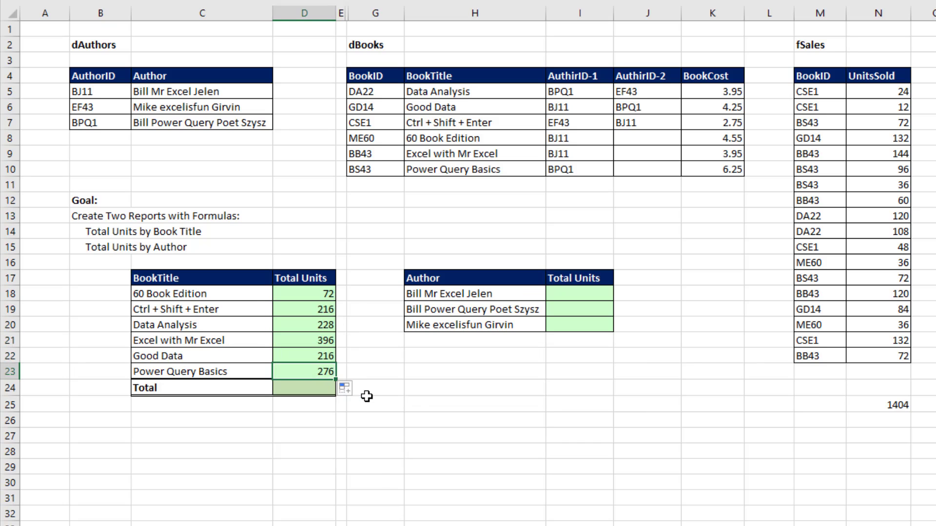
key("F2")
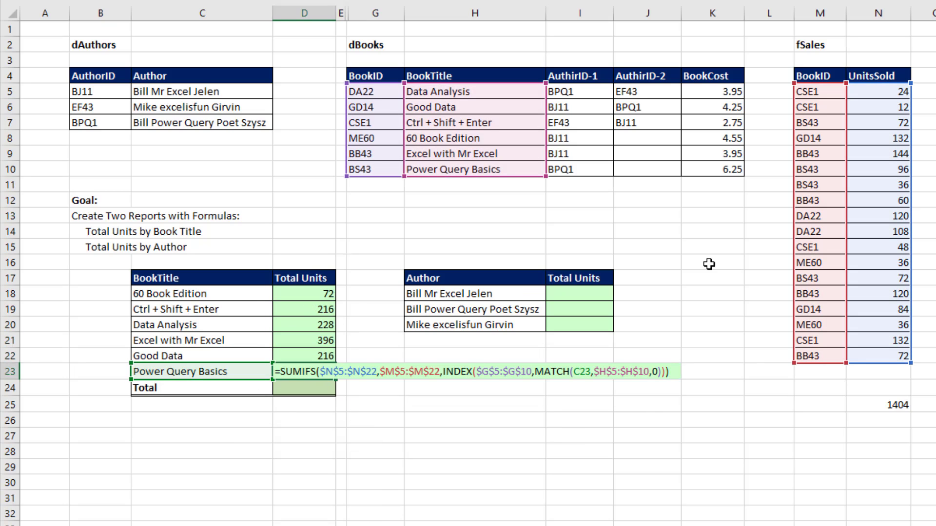
key("Return")
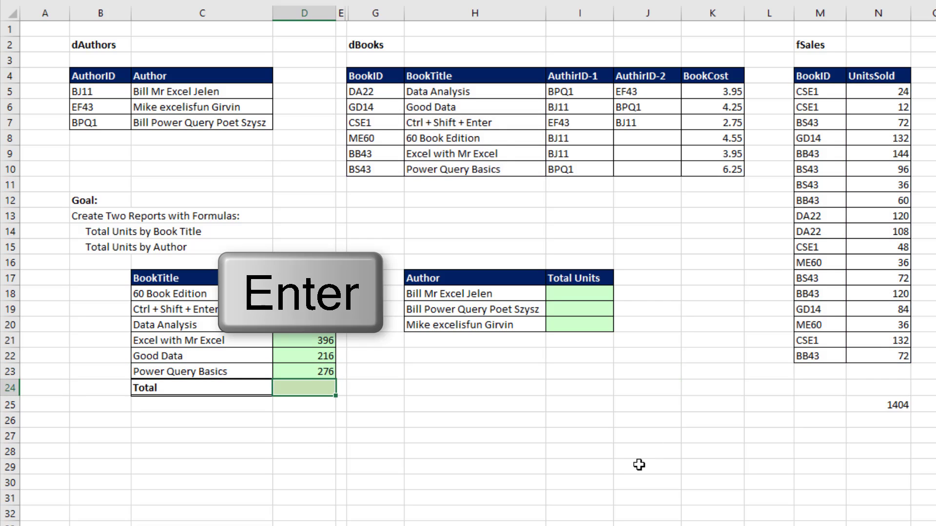
key("alt+equal")
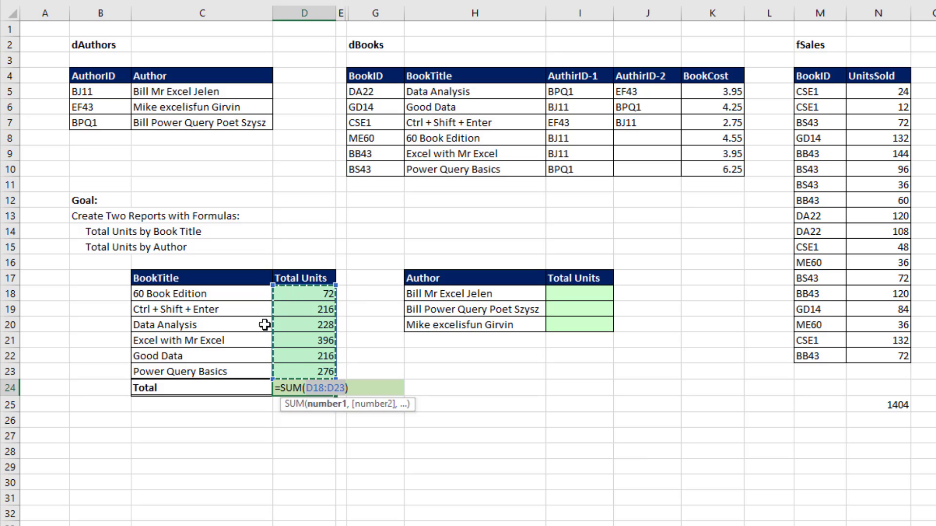
Confirm the =SUM(D18:D23) grand total of 1404 in D24
key("Return")
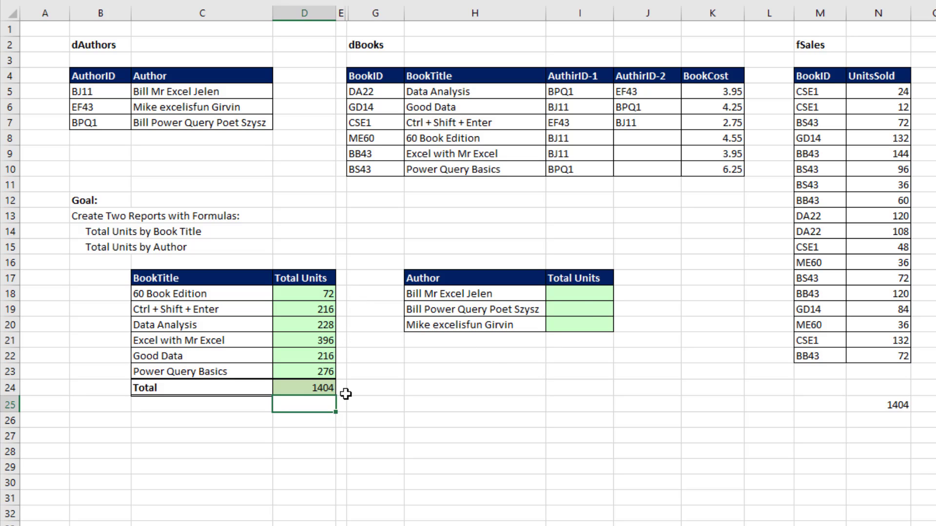
left_click(582, 299)
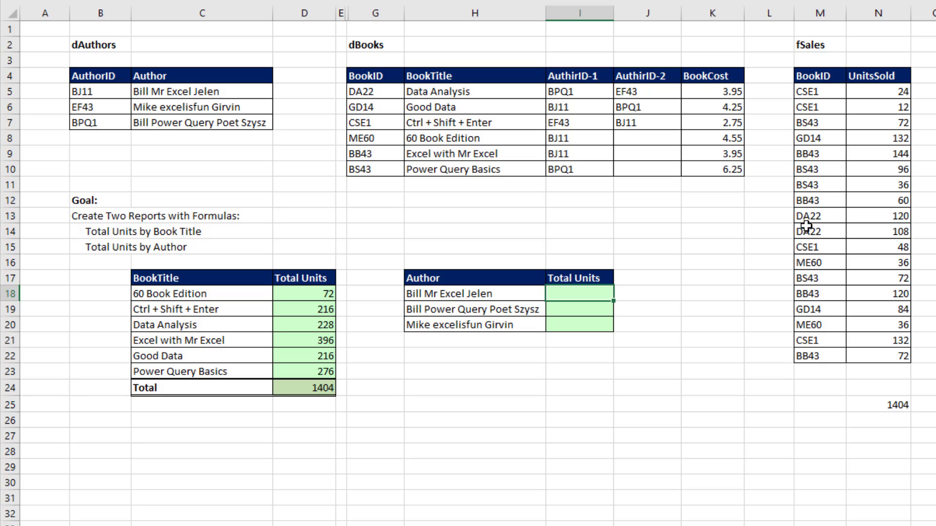
left_click_drag(583, 92, 585, 166)
left_click_drag(654, 88, 647, 170)
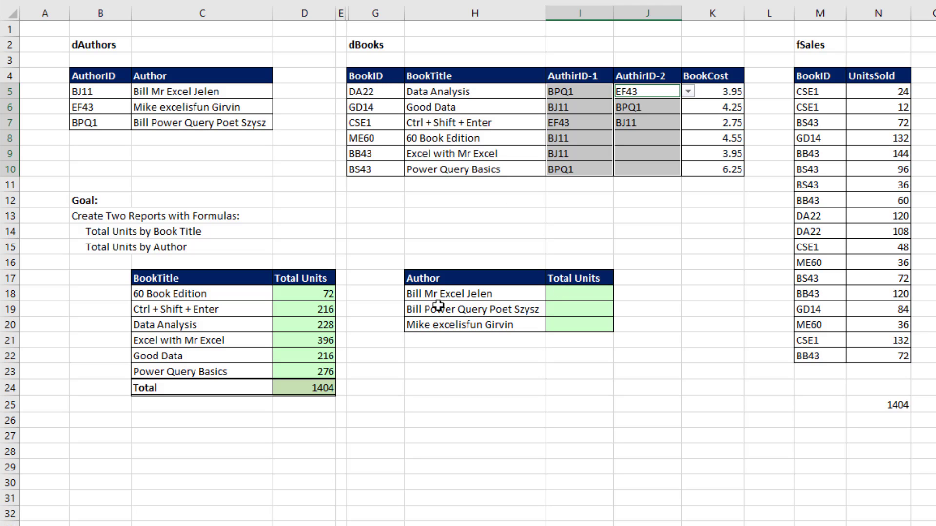
left_click(565, 109)
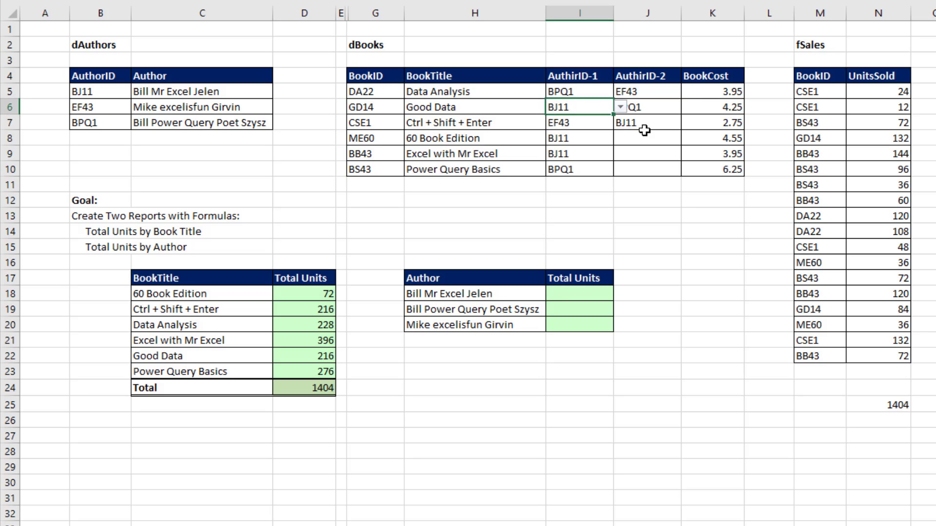
left_click(637, 123, "ctrl")
left_click(583, 139, "ctrl")
left_click(577, 151, "ctrl")
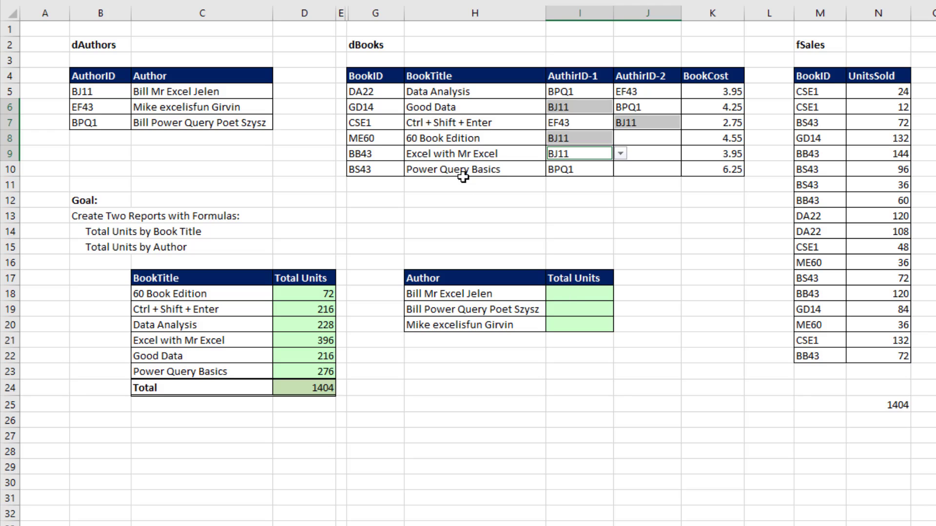
left_click_drag(379, 108, 378, 152)
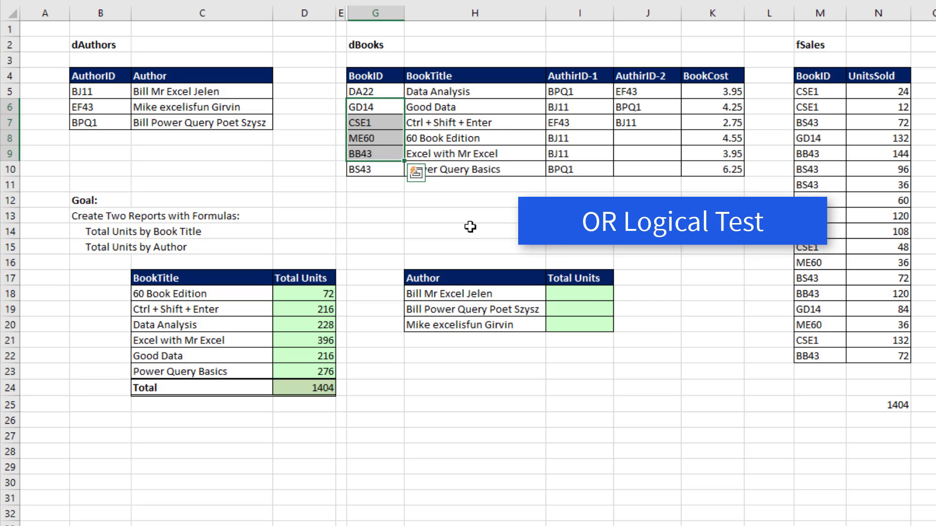
left_click(579, 294)
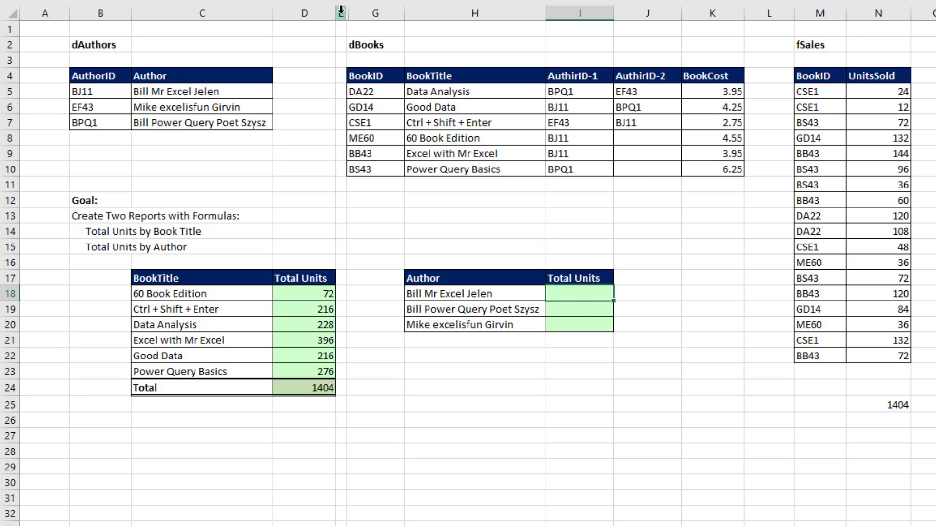
Unhide column F by unhiding across columns E:G, then select F18
left_click_drag(342, 7, 352, 10)
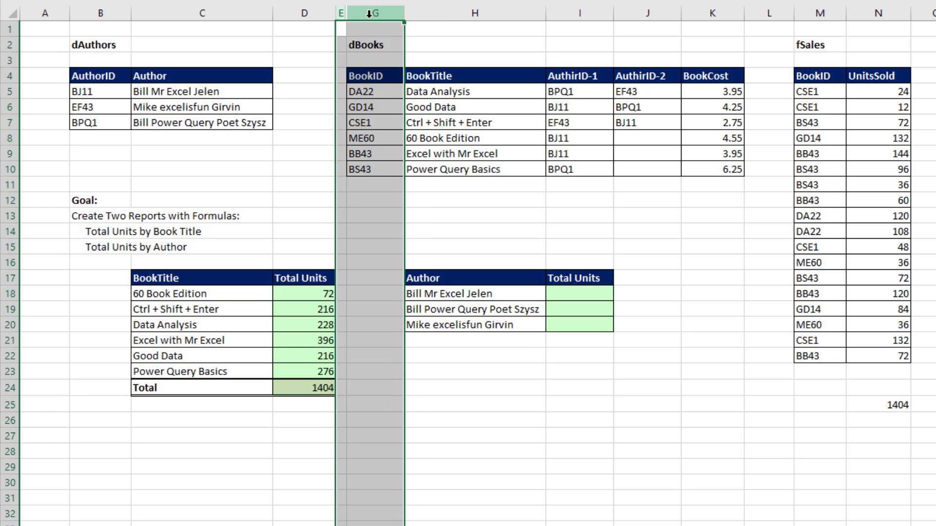
right_click(369, 13)
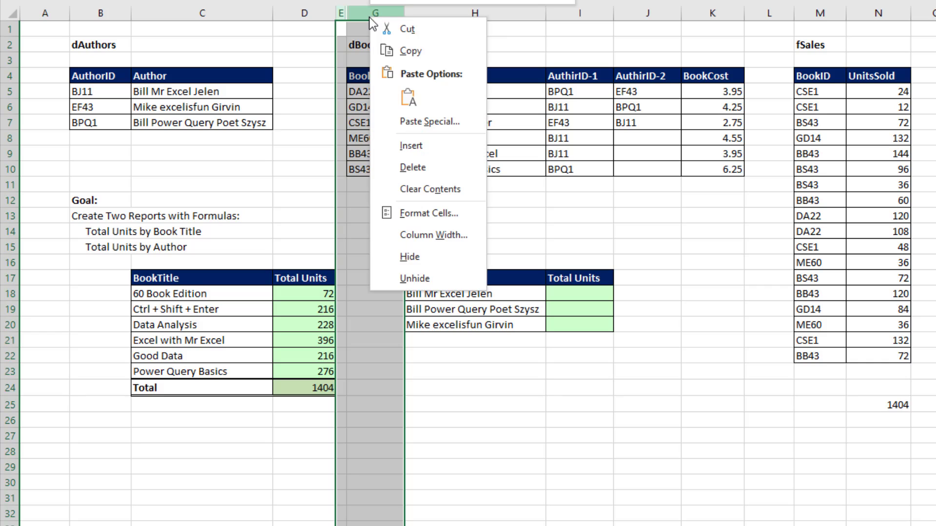
left_click(430, 278)
left_click(377, 288)
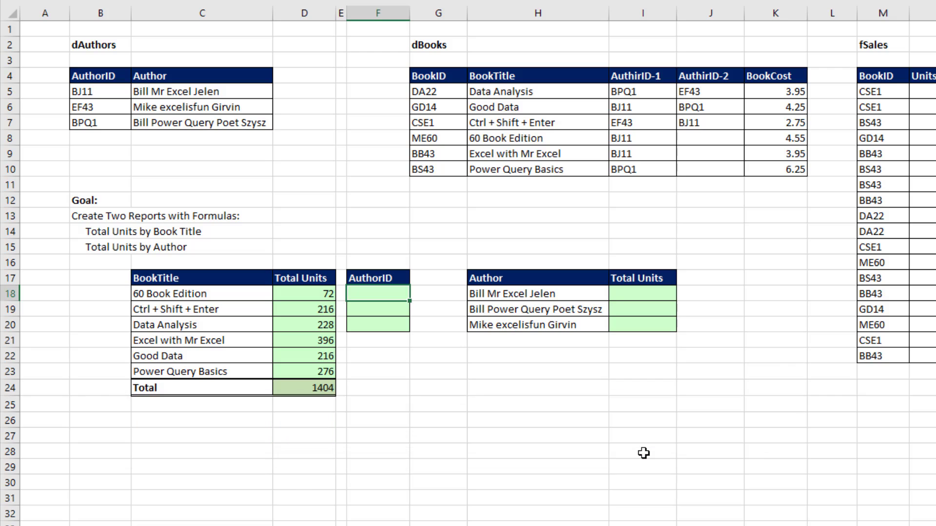
In F18 enter =INDEX($B$5:$B$7,MATCH(H18,$C$5:$C$7,0)) to look up the author's ID
type("ind")
key("Tab")
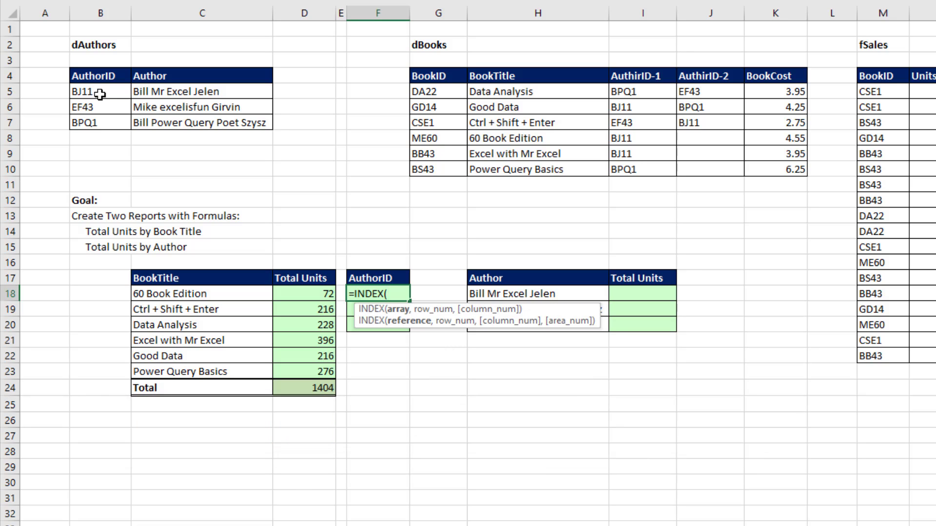
left_click_drag(100, 92, 100, 123)
key("F4")
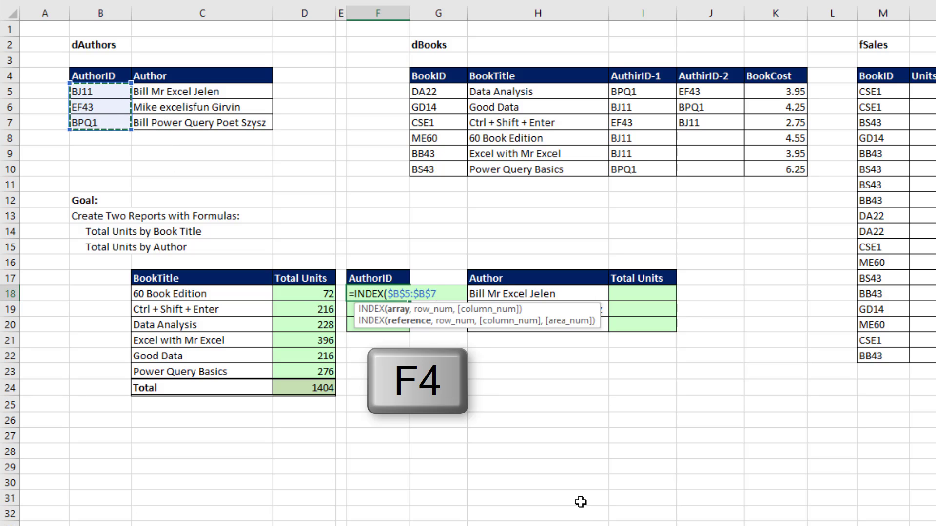
type(",ma")
key("Tab")
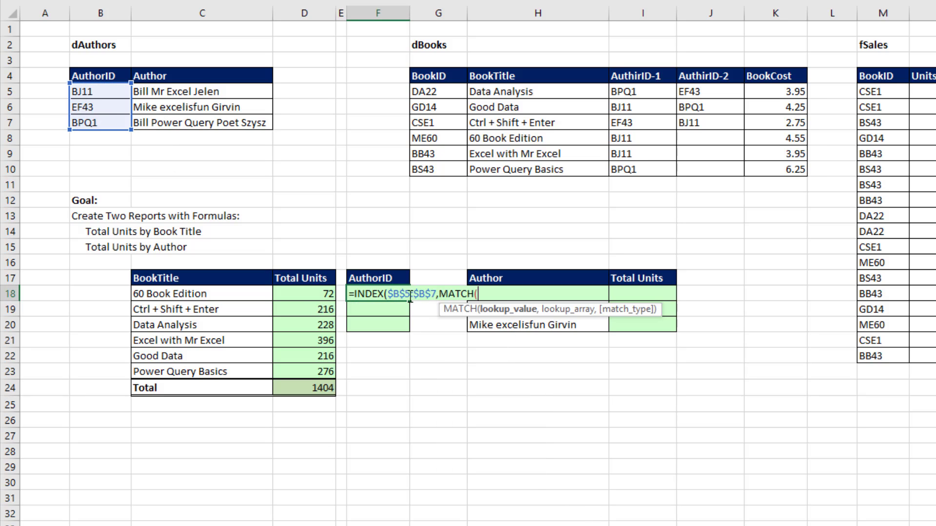
left_click(511, 289)
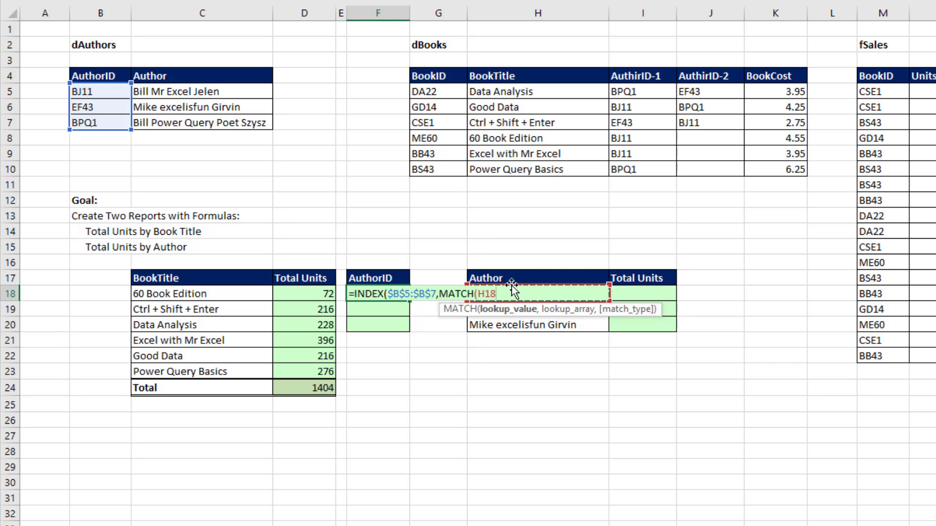
type(",")
left_click_drag(173, 91, 175, 126)
key("F4")
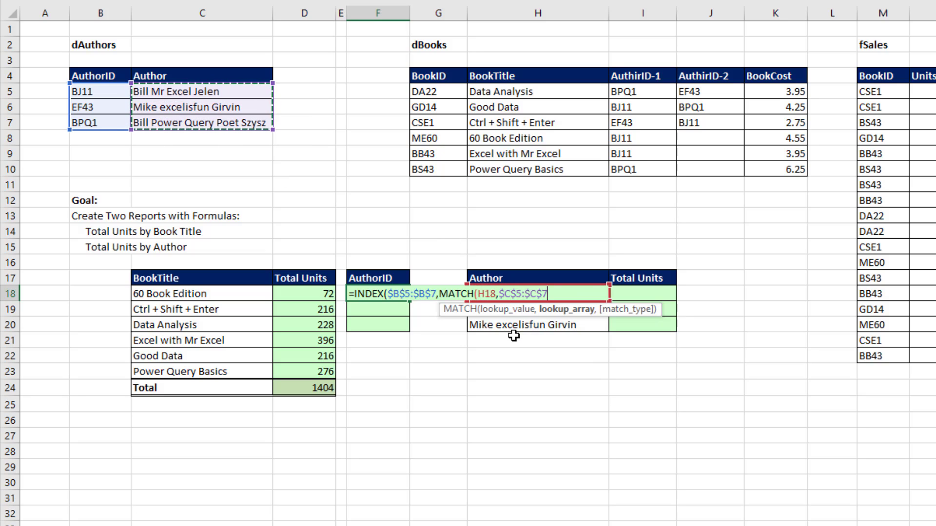
type(",0))")
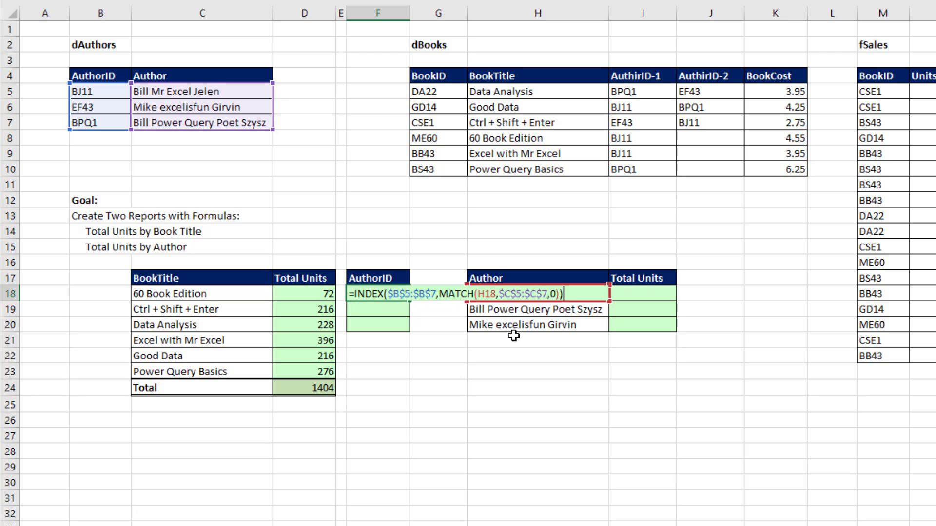
key("ctrl+Return")
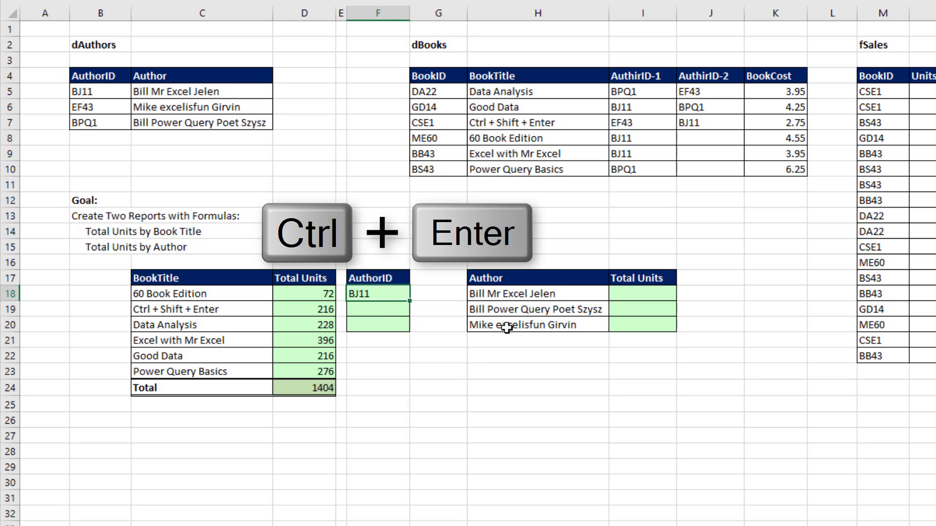
Fill the ID lookup down to F20 and check F20's references, showing BJ11, BPQ1, EF43
left_click_drag(410, 301, 412, 332)
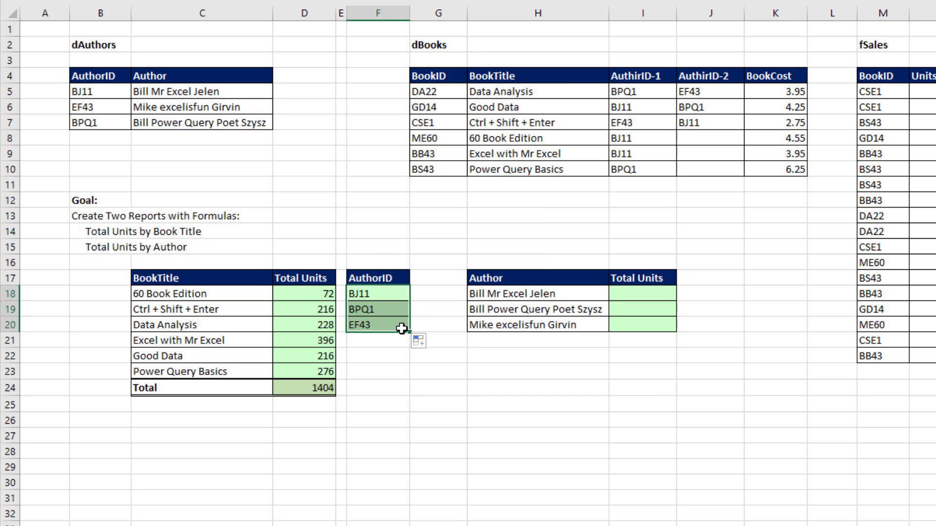
left_click(402, 328)
key("F2")
key("Escape")
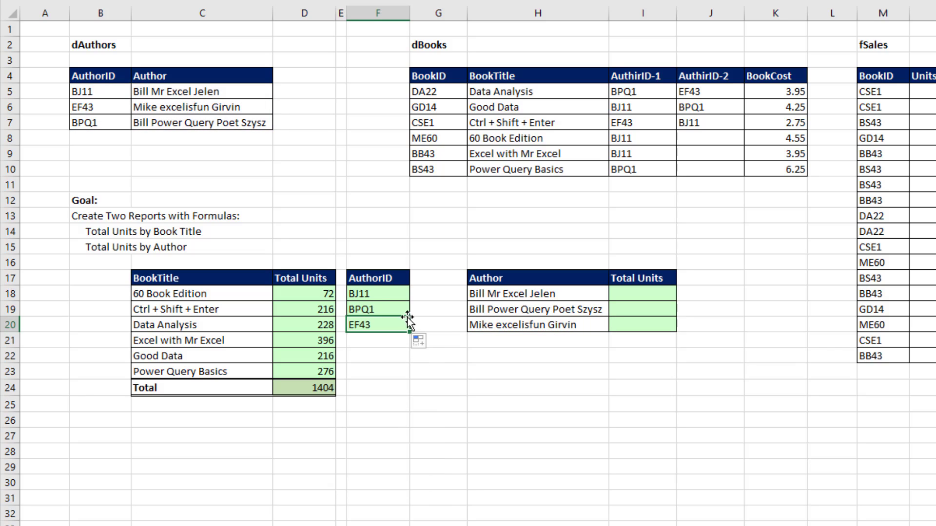
In I18 start the formula with the test ($I$5:$I$10=F18) on the first AuthorID column
left_click(619, 300)
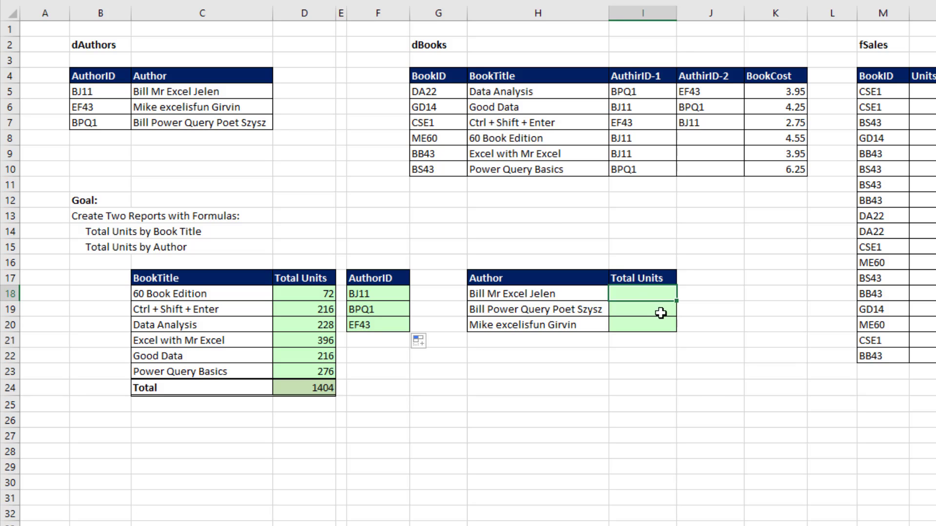
type("=(")
left_click_drag(620, 91, 630, 168)
key("F4")
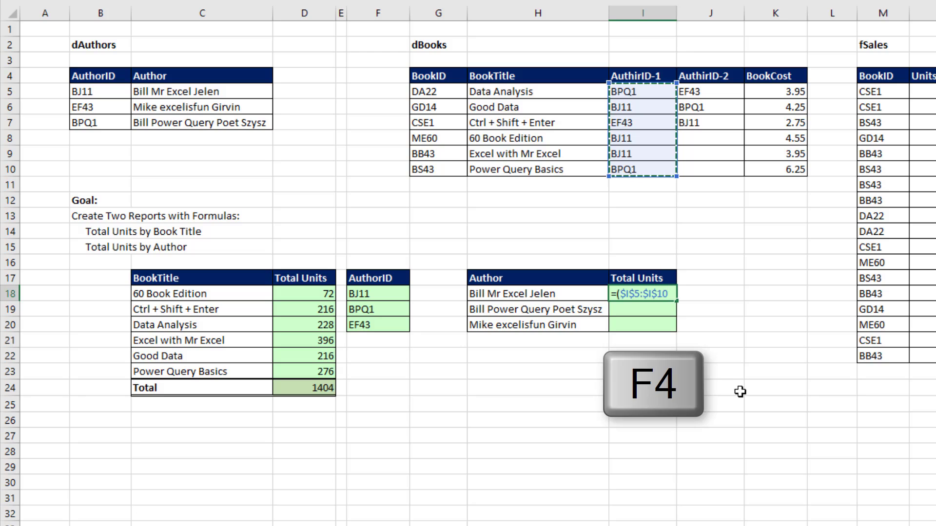
type("=")
left_click(389, 294)
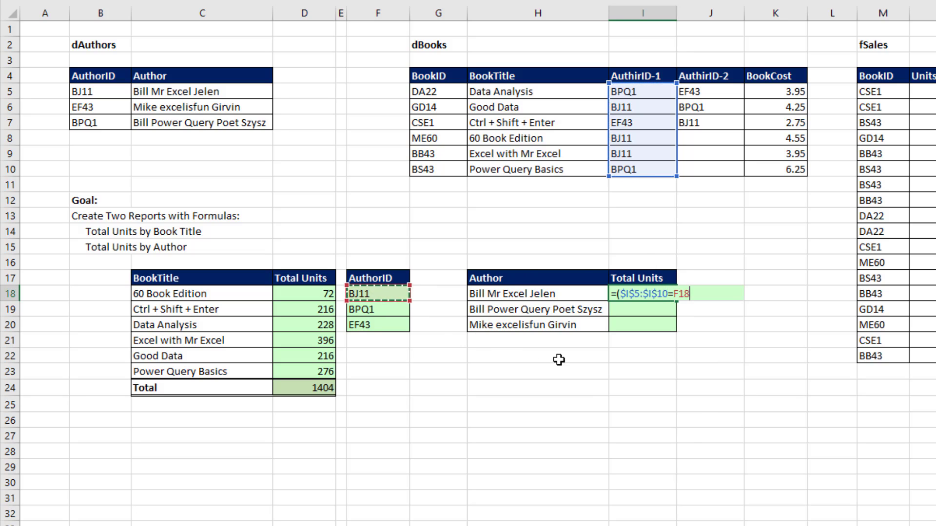
type(")")
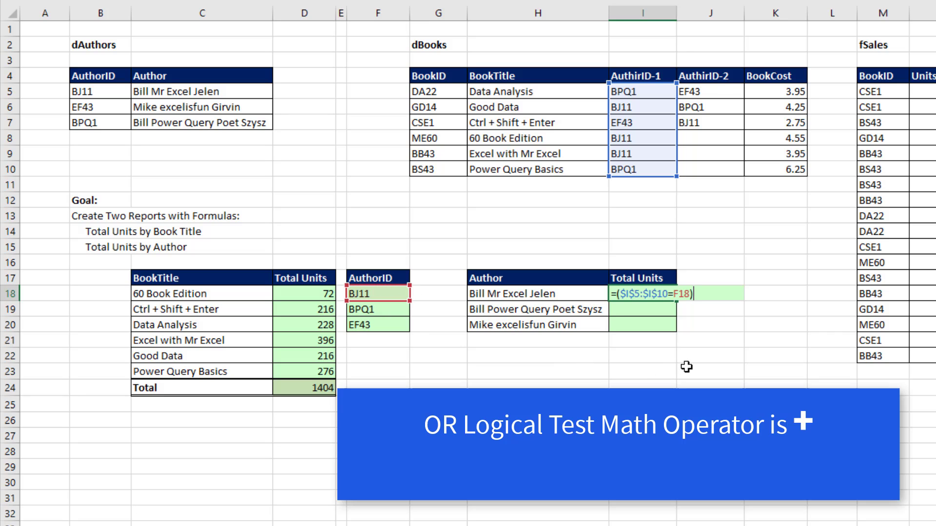
type("+(")
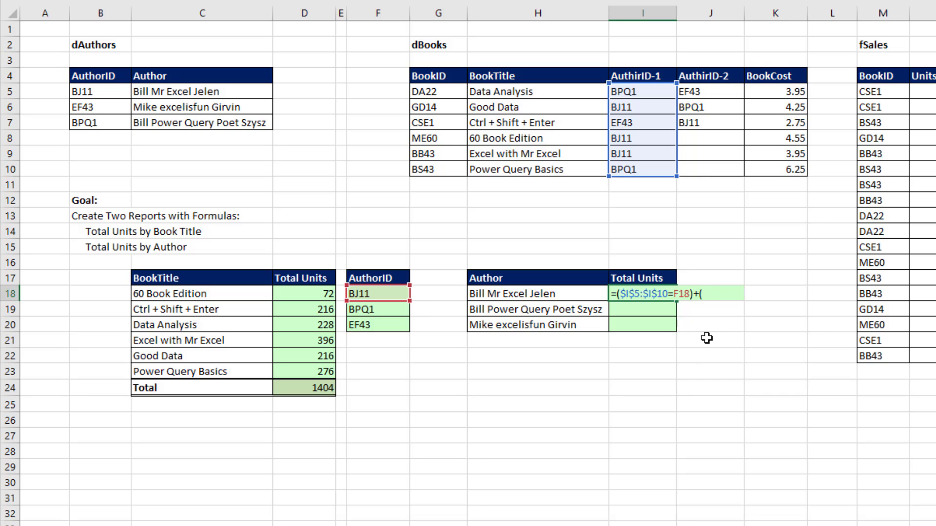
Add +($J$5:$J$10=F18) so the second AuthorID column is also tested against BJ11
left_click_drag(697, 91, 707, 171)
key("F4")
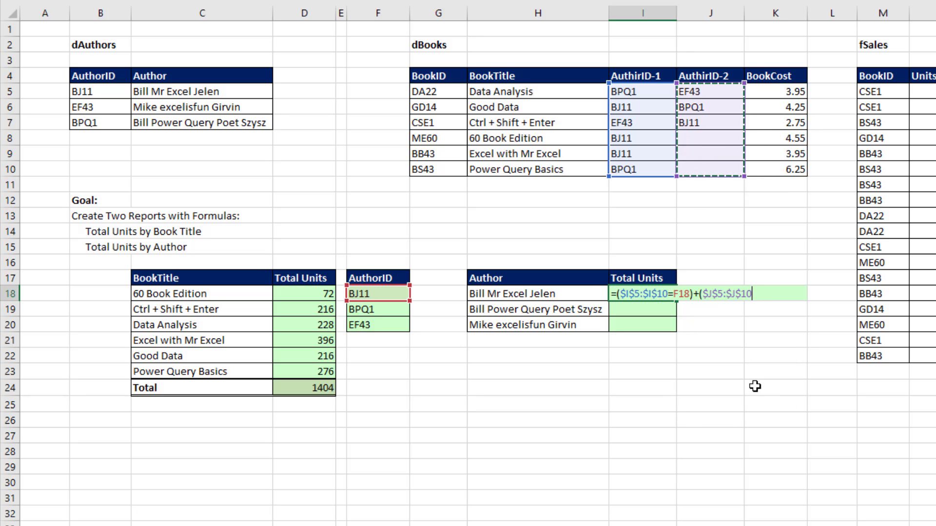
type("=")
left_click(363, 293)
type(")")
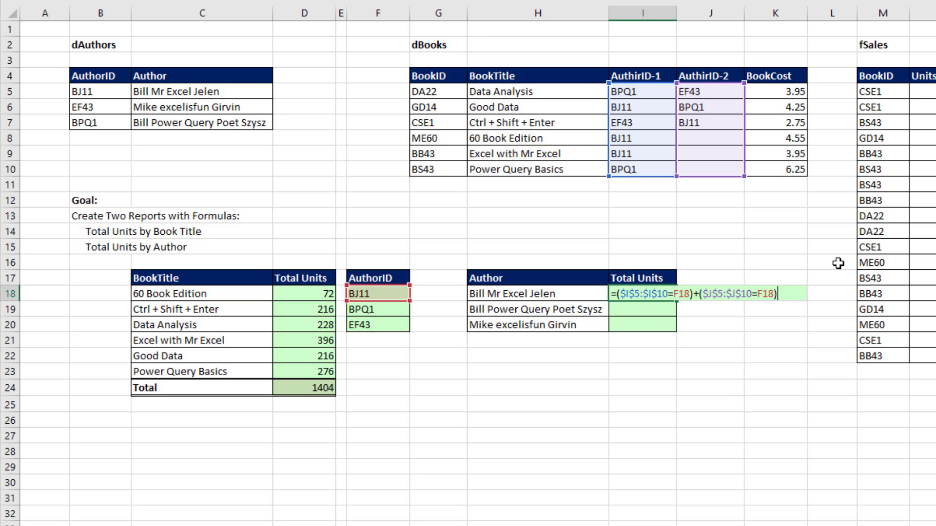
Preview the OR test's array with F9, undo, and insert IF using the test as condition
key("F9")
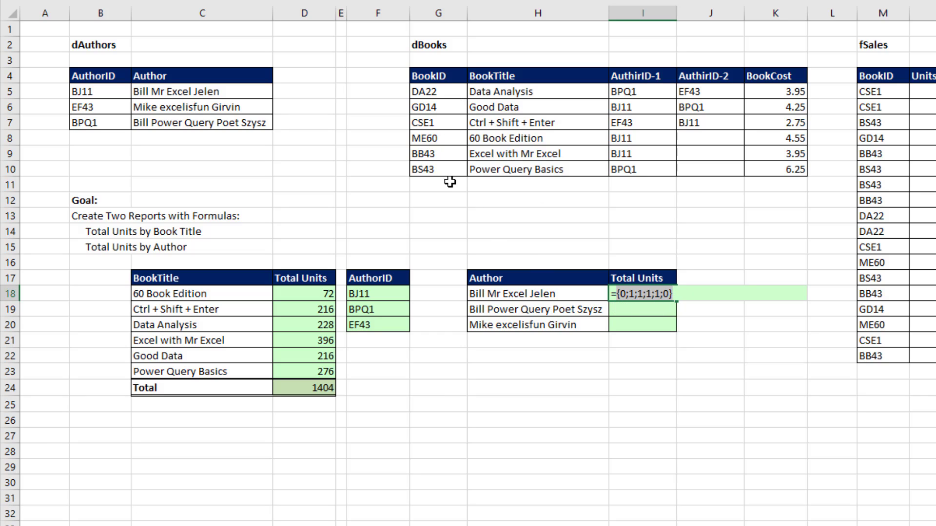
key("ctrl+z")
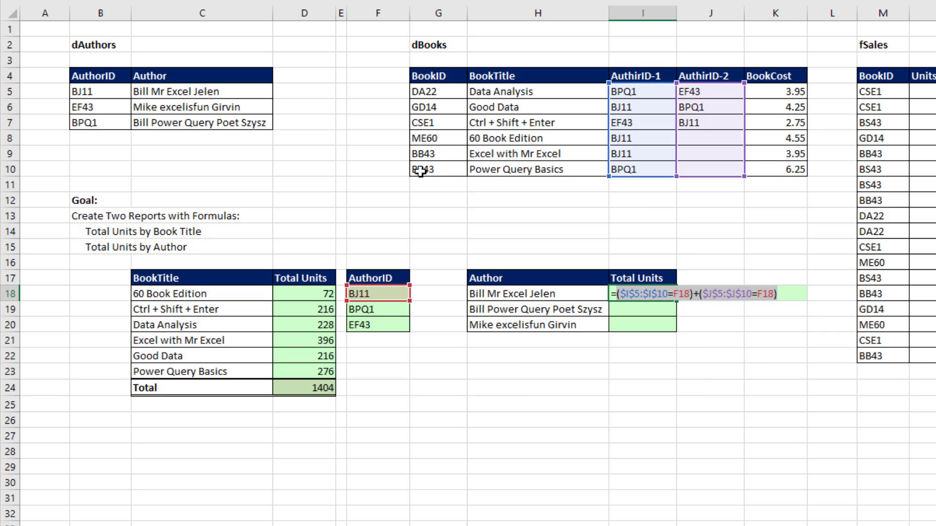
left_click(615, 294)
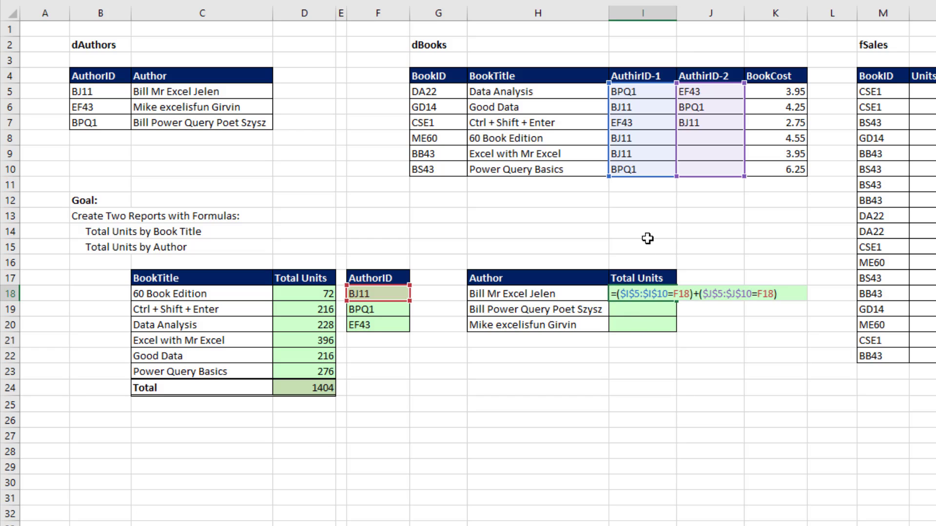
type("if")
key("Tab")
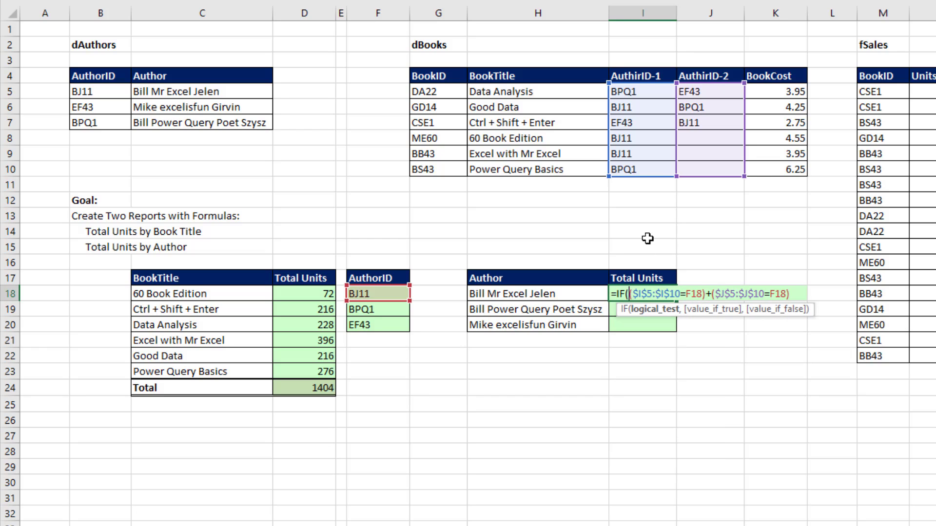
left_click(655, 309)
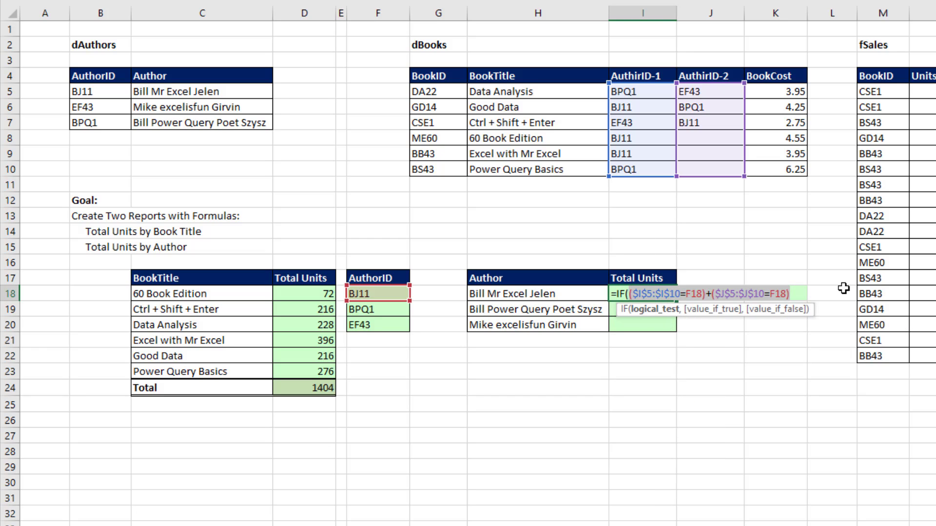
Add $G$5:$G$10 as IF's true value and preview the returned BookIDs with F9, then undo
left_click(800, 291)
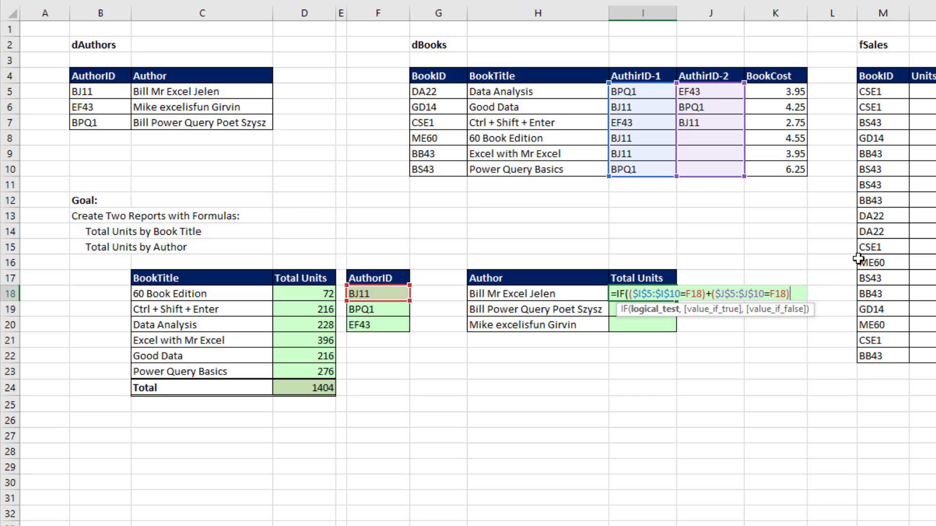
type(",")
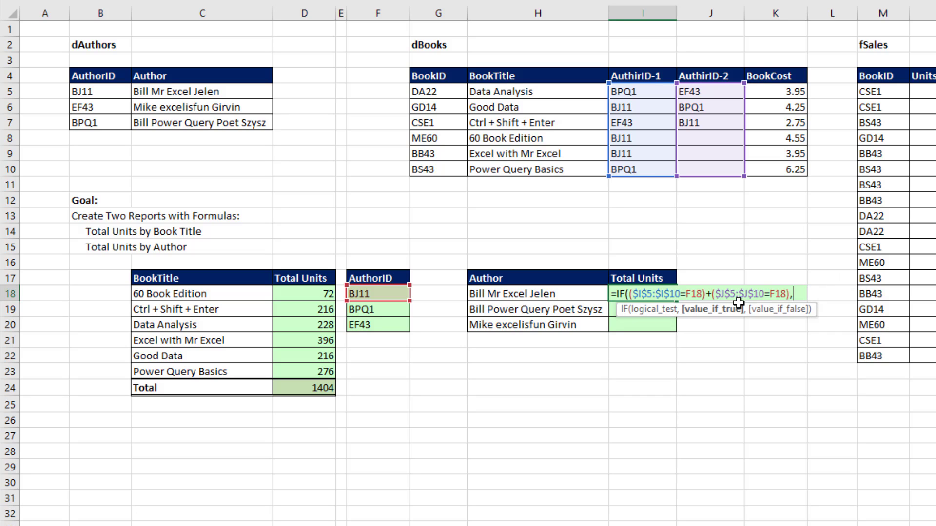
left_click_drag(421, 91, 430, 171)
key("F4")
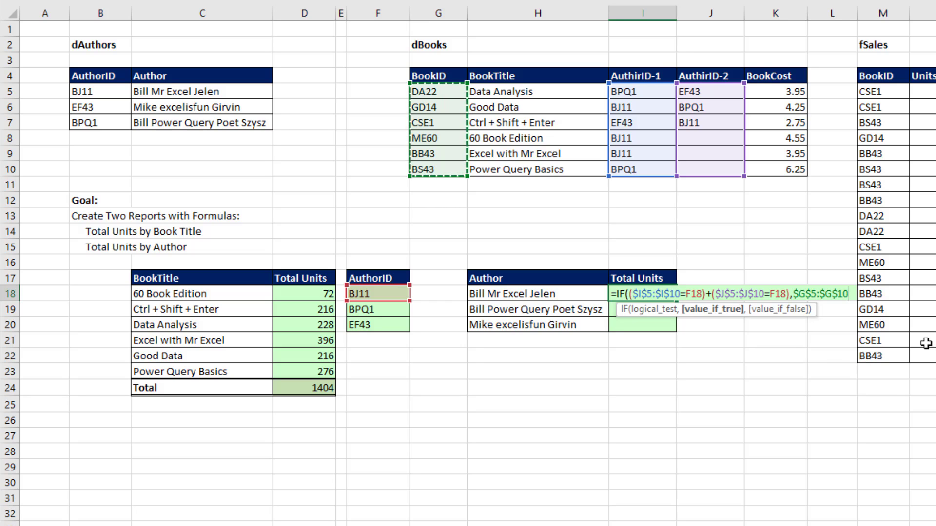
type(")")
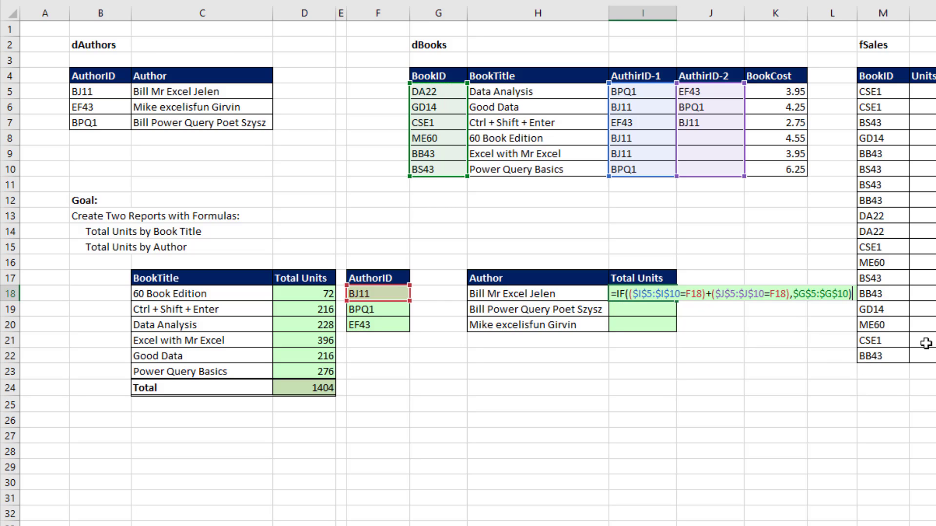
key("F9")
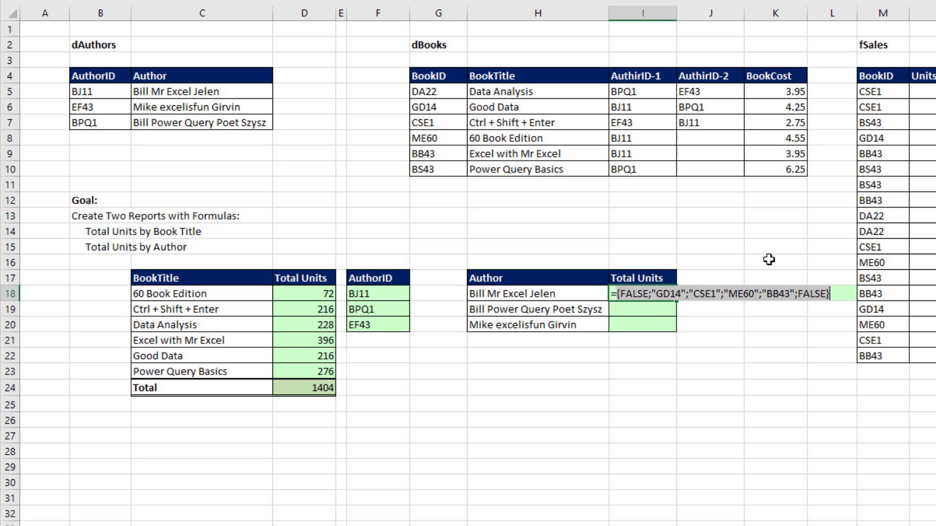
key("ctrl+z")
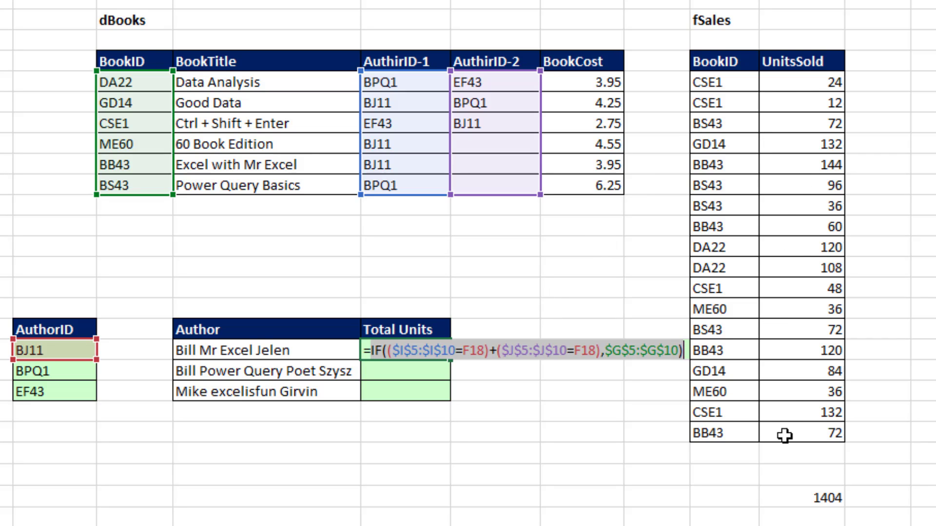
Insert SUMIFS before the IF with sum range $N$5:$N$22 and criteria range $M$5:$M$22
key("Left")
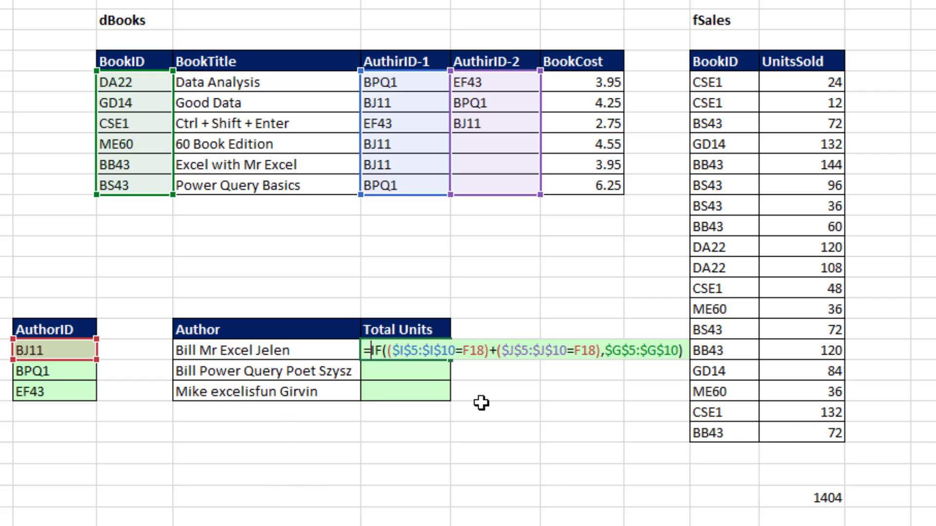
type("sumifs")
key("Tab")
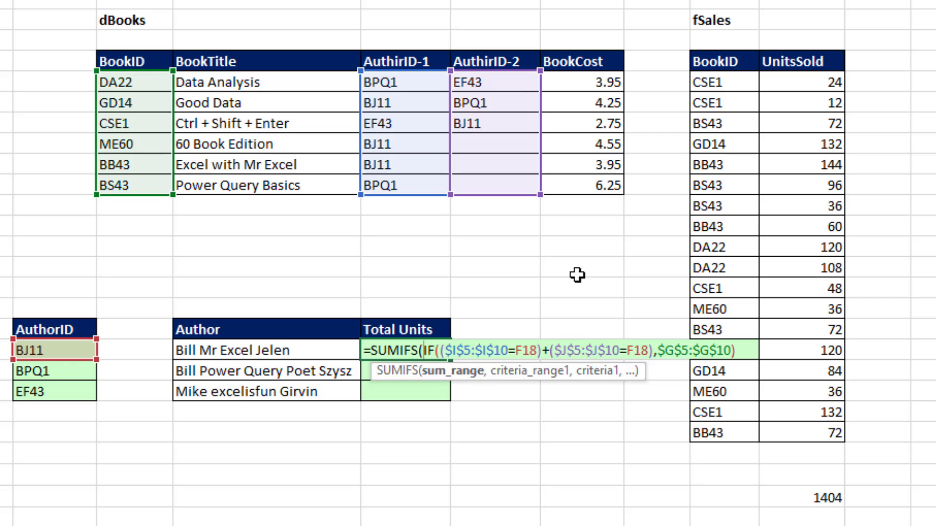
left_click_drag(781, 83, 797, 433)
key("F4")
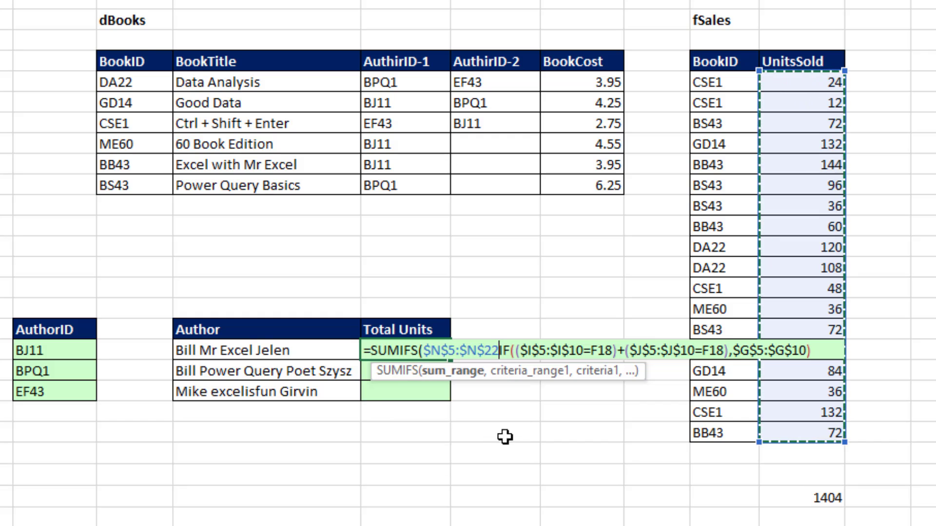
type(",")
left_click_drag(717, 83, 714, 431)
key("F4")
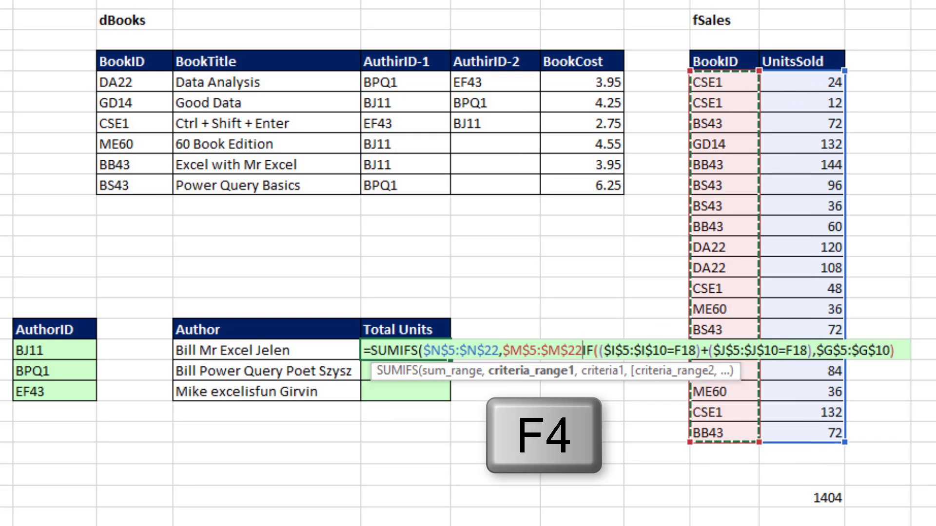
type(",")
Evaluate the IF criteria with F9, close SUMIFS, and preview per-book totals {0;216;216;72;396;0}
left_click(592, 373)
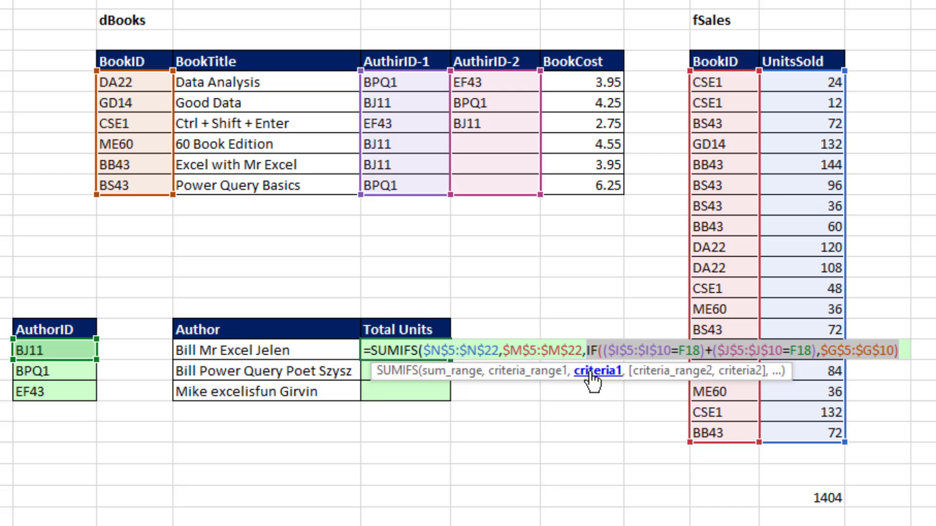
key("F9")
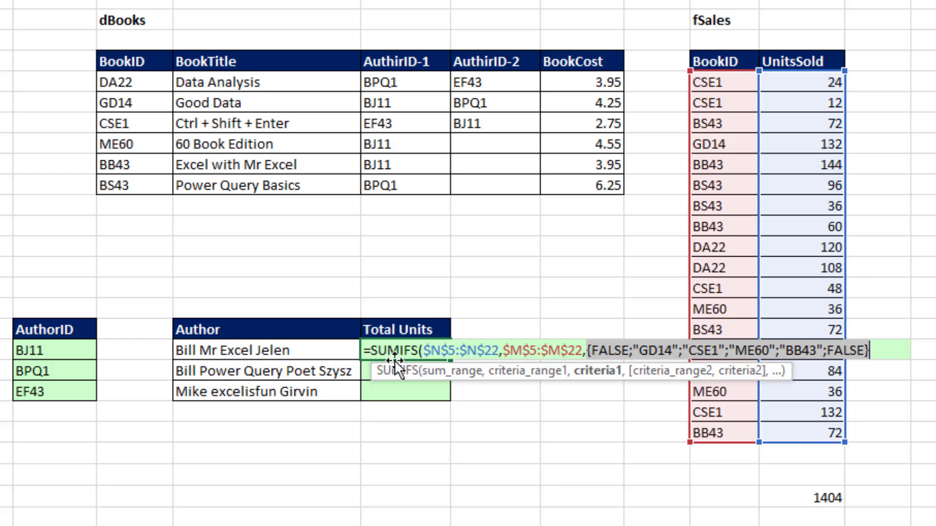
key("ctrl+z")
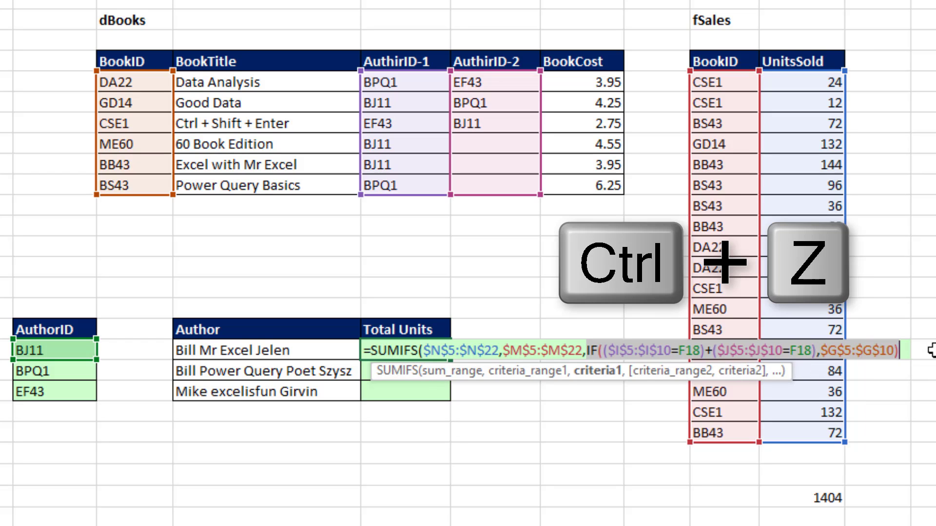
key("End")
type(")")
key("F9")
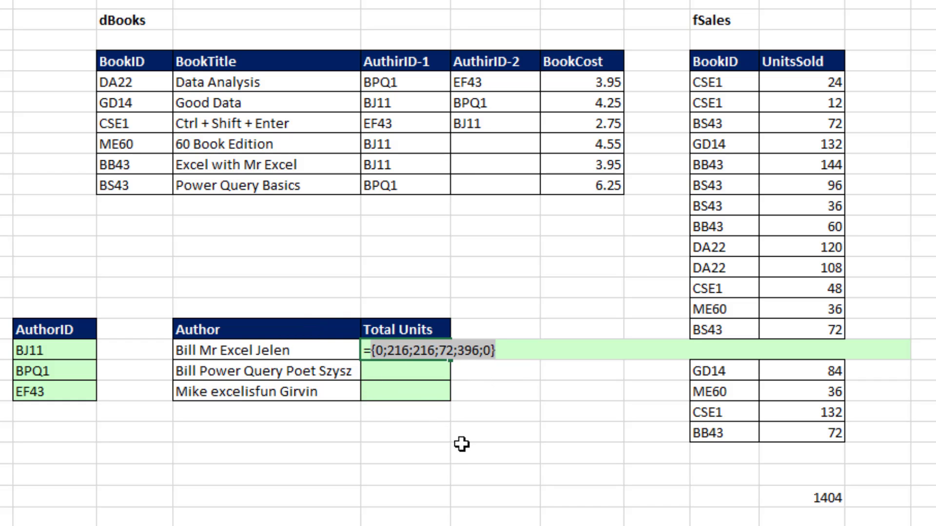
Wrap the first author's SUMIFS formula in SUMPRODUCT to get the 900 total
key("ctrl+z")
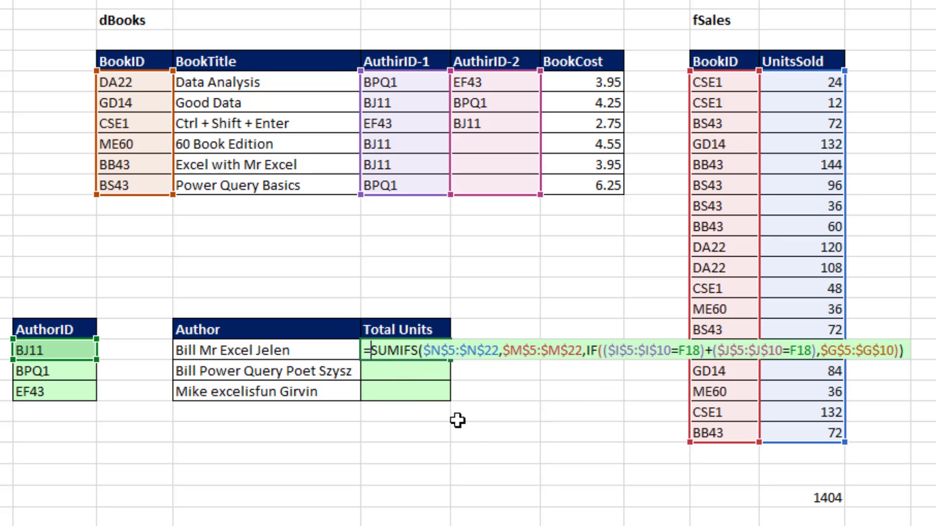
type("sump")
key("Tab")
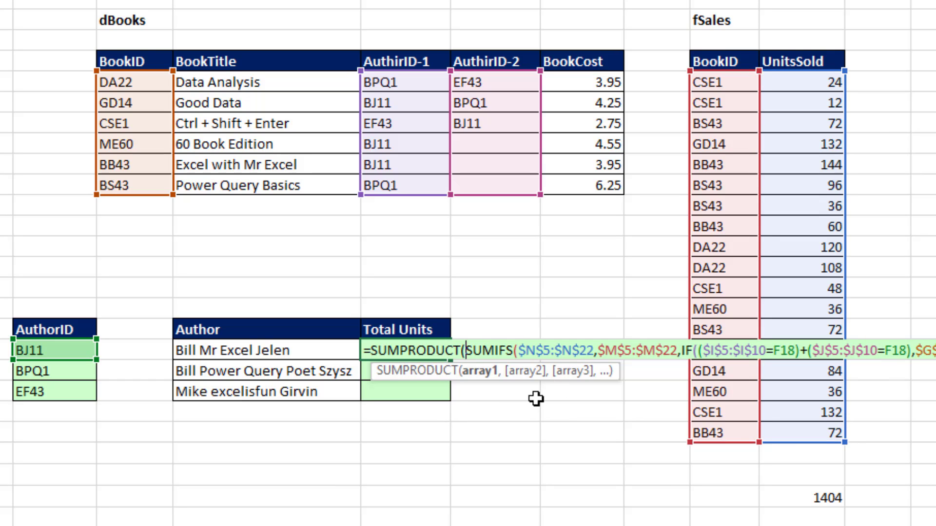
key("shift+End")
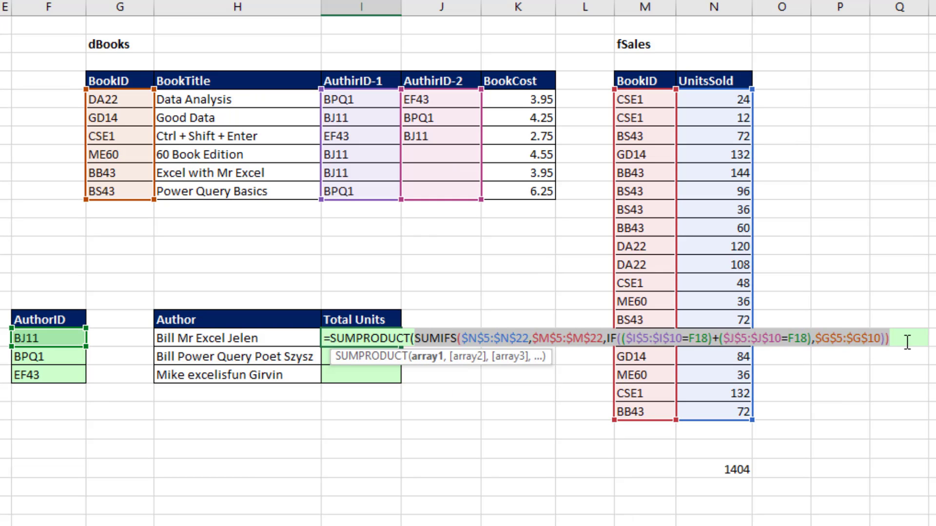
left_click(907, 341)
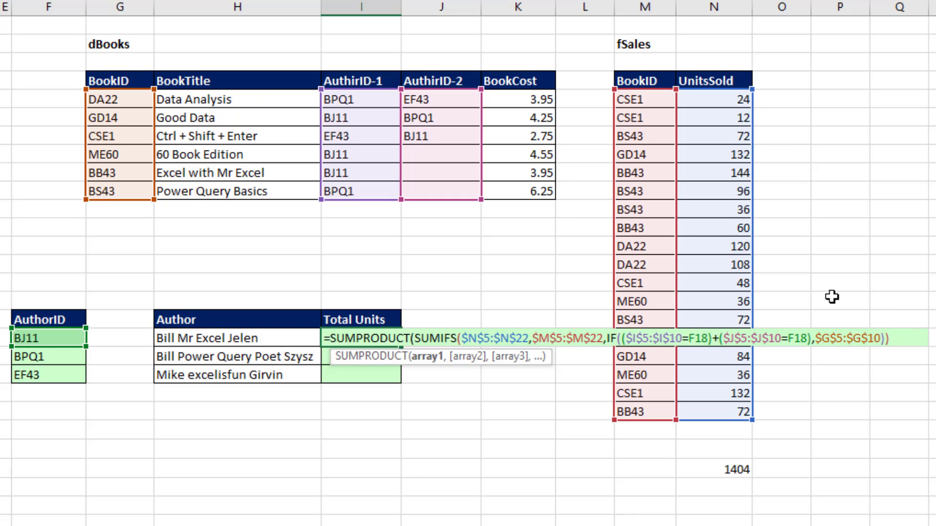
type(")")
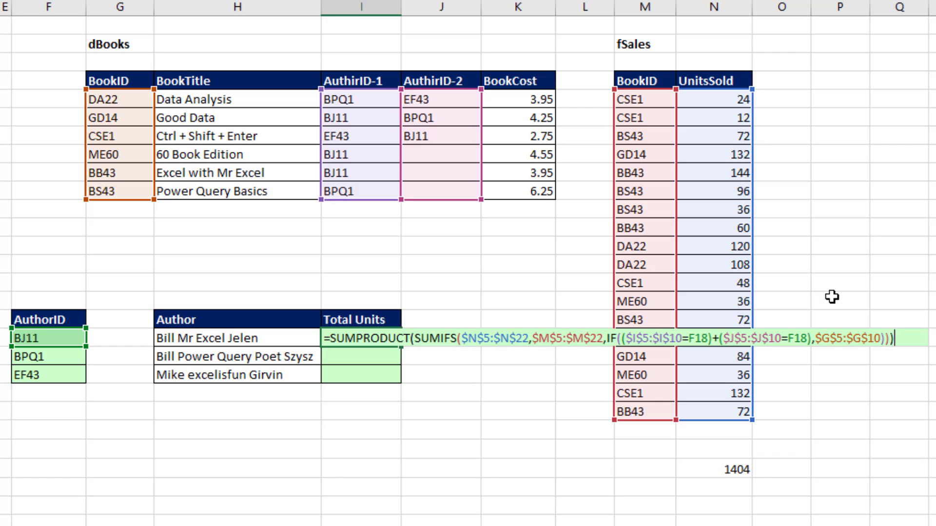
key("ctrl+Return")
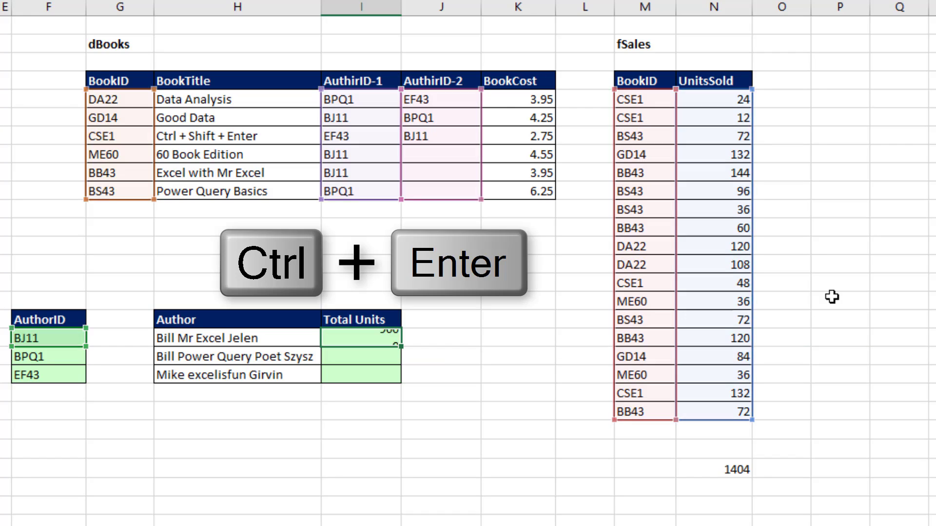
Fill the SUMPRODUCT formula down to all three authors and review I20's formula
double_click(401, 350)
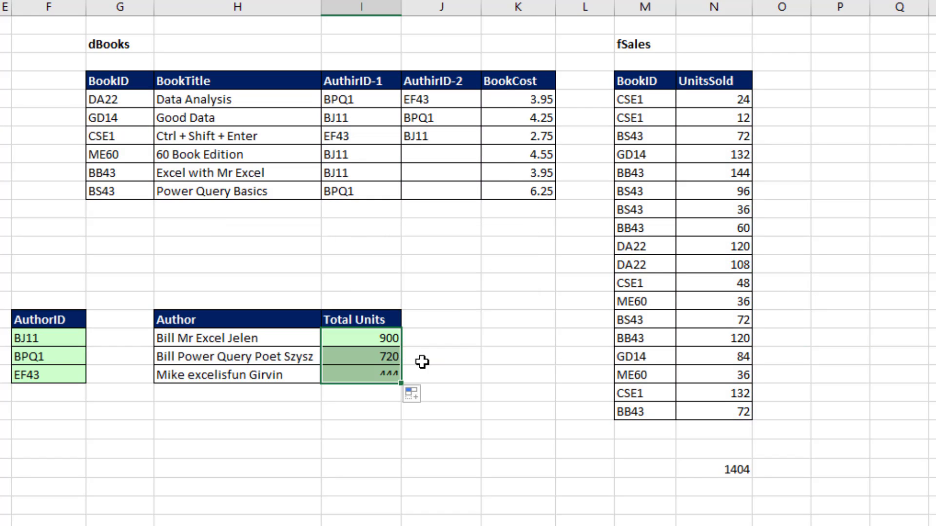
left_click(368, 378)
key("F2")
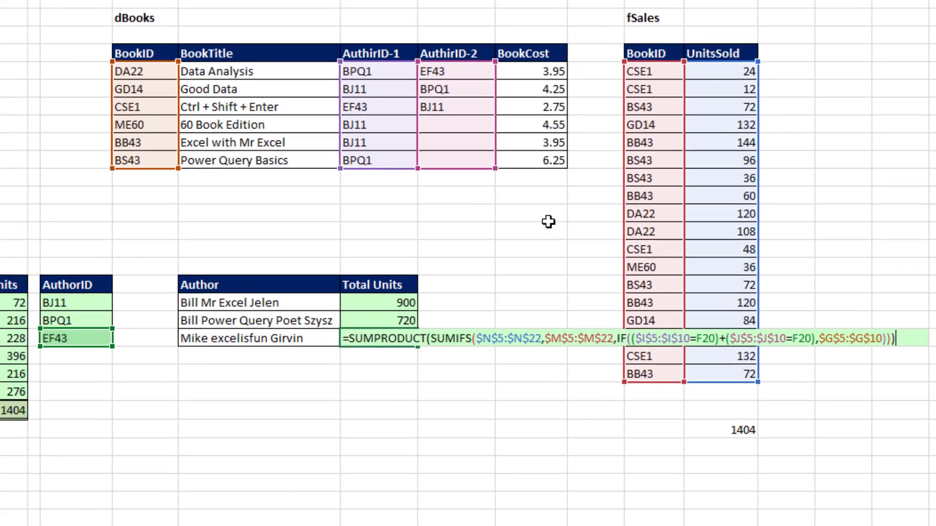
key("ctrl+shift+Return")
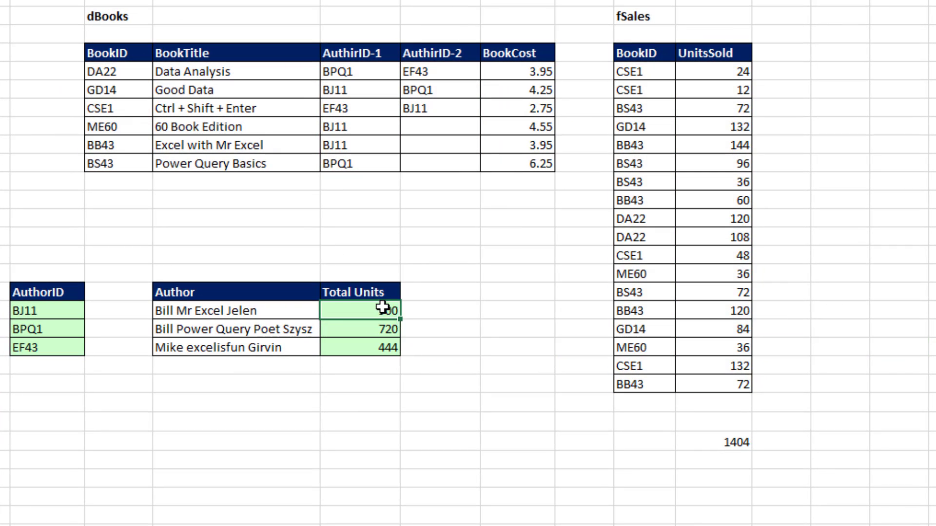
double_click(379, 310)
left_click(411, 311)
key("BackSpace")
key("BackSpace")
key("BackSpace")
key("BackSpace")
key("BackSpace")
key("BackSpace")
key("BackSpace")
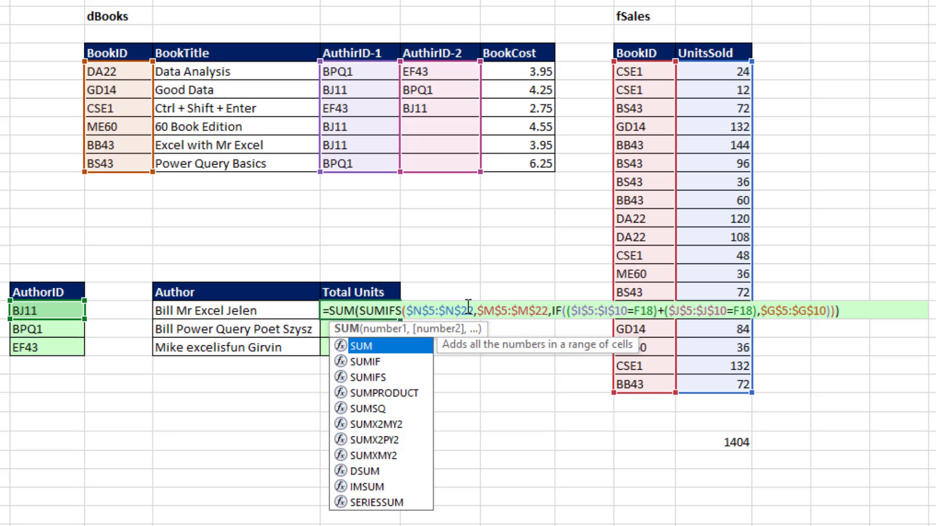
key("ctrl+shift+Return")
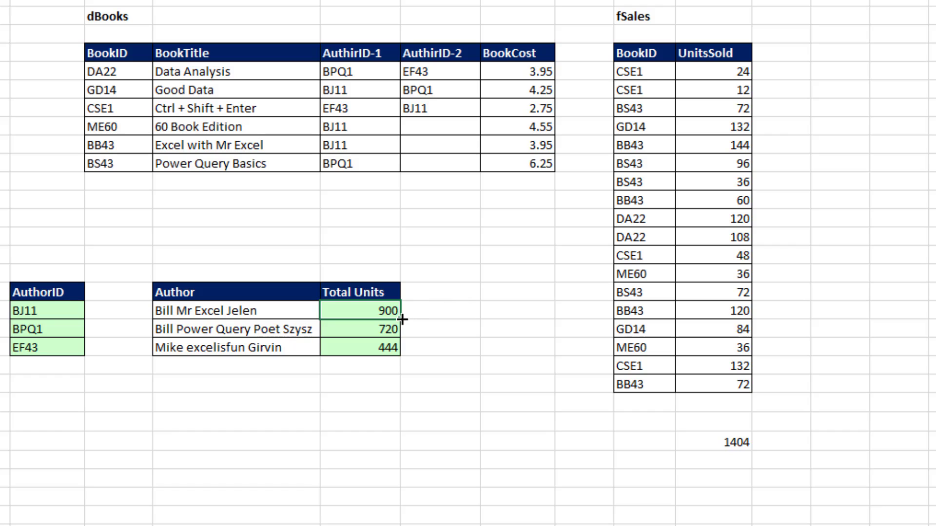
double_click(402, 320)
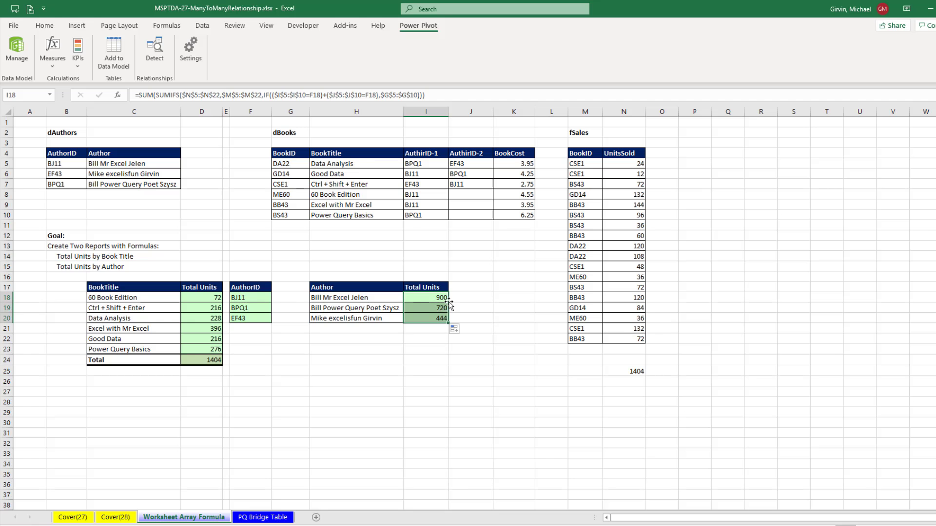
key("ctrl+z")
key("ctrl+z")
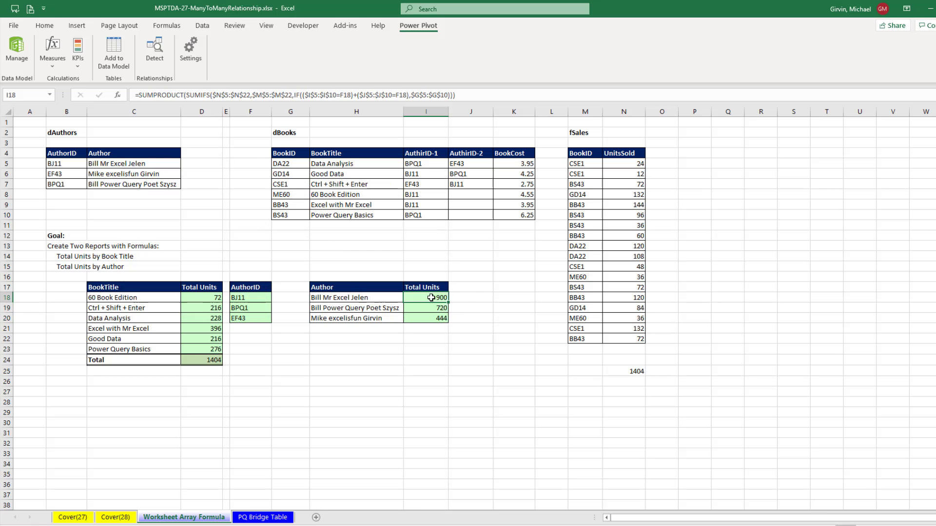
key("F2")
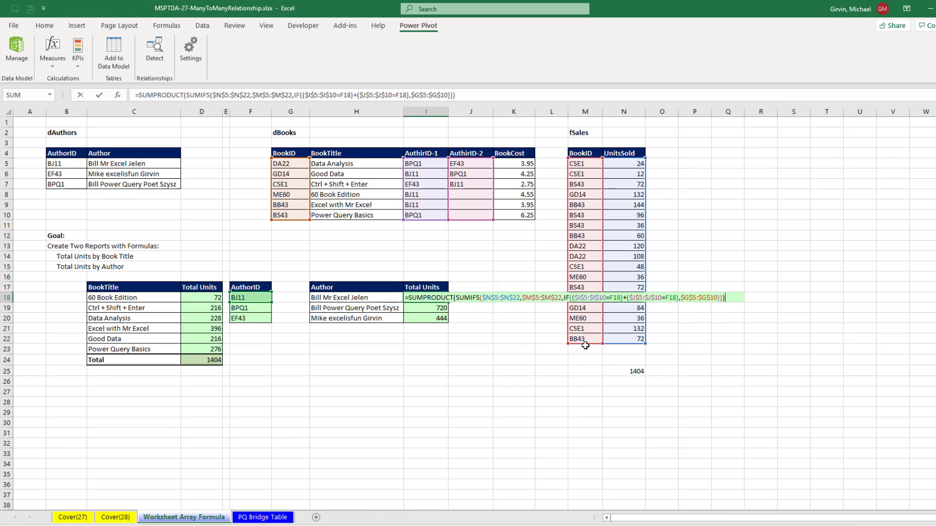
key("Escape")
key("F2")
Hide AuthorID helper column F and show D18's SUMIFS formula for the 60 Book Edition
key("Return")
right_click(262, 110)
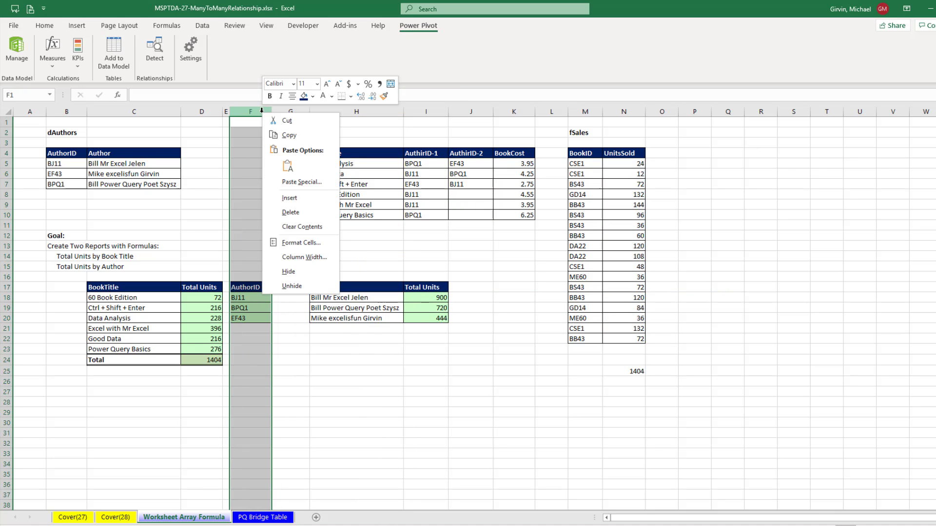
left_click(291, 271)
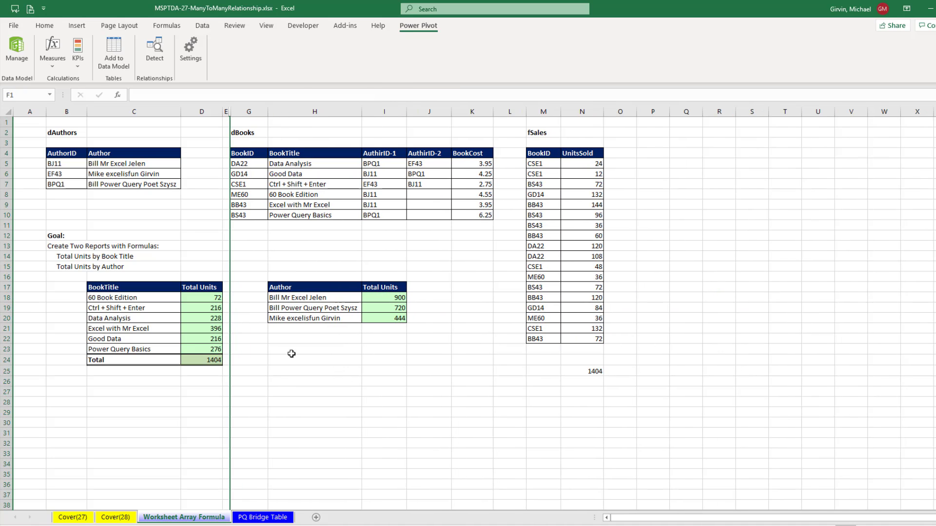
double_click(210, 298)
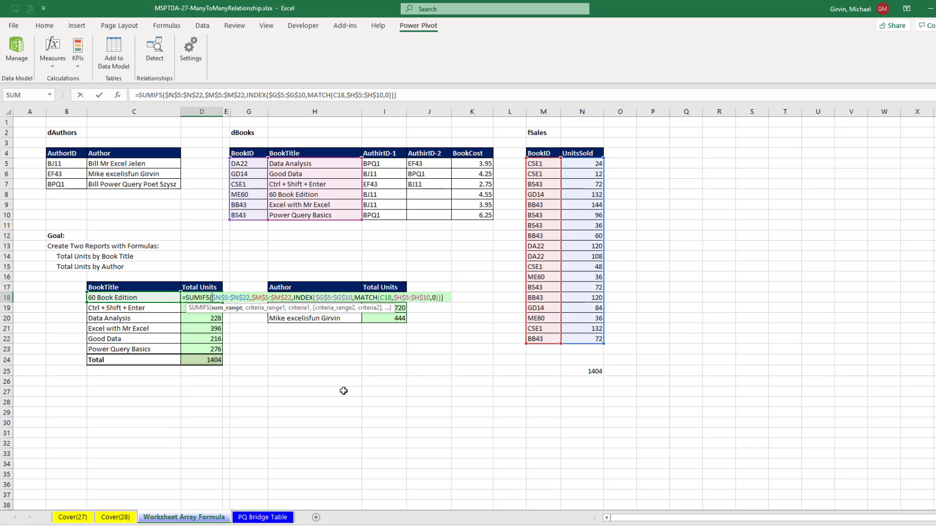